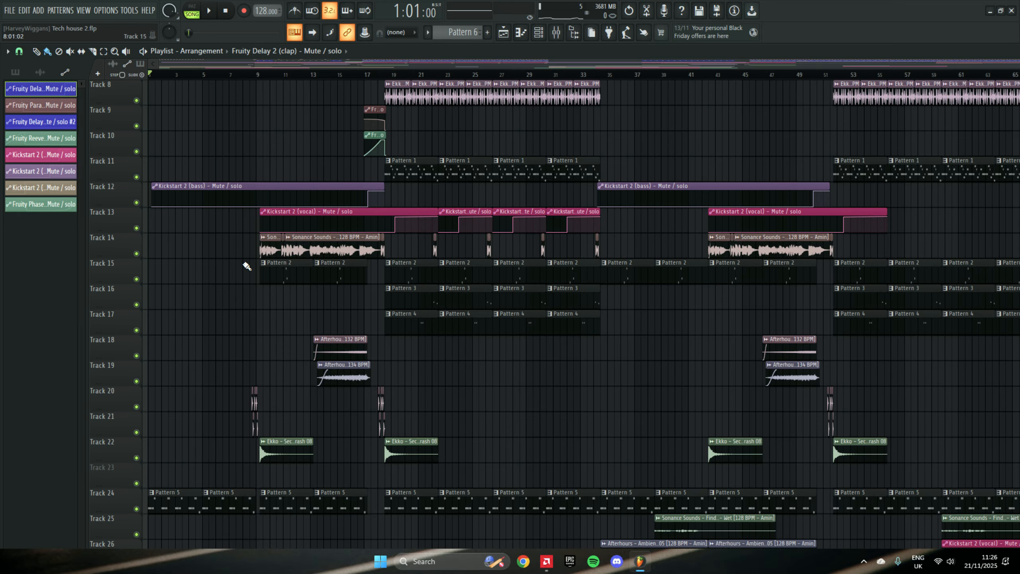
Play the kick on Track 1 by itself from bar 18 of the arrangement
scroll(247, 266, "down", 1)
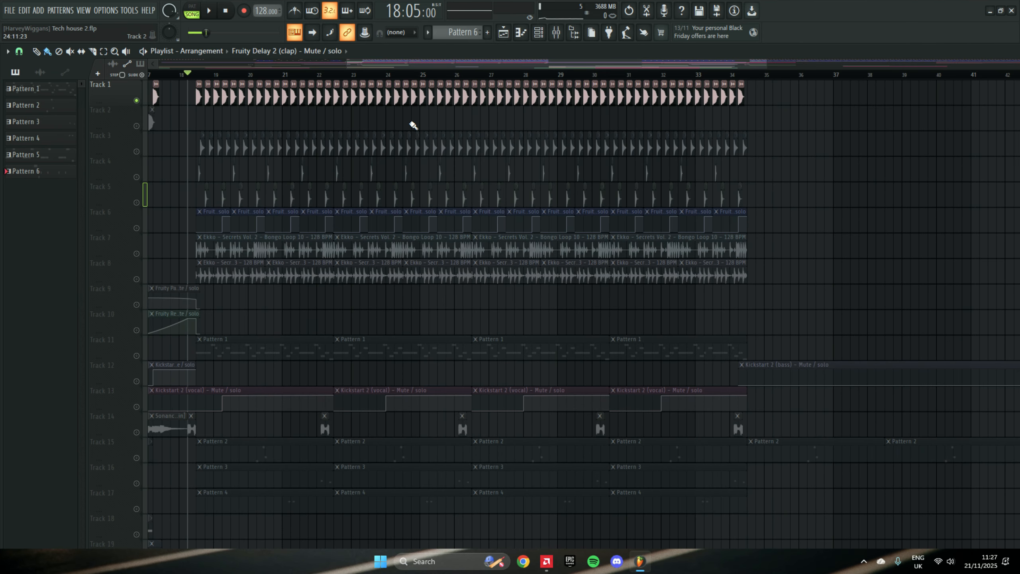
key("space")
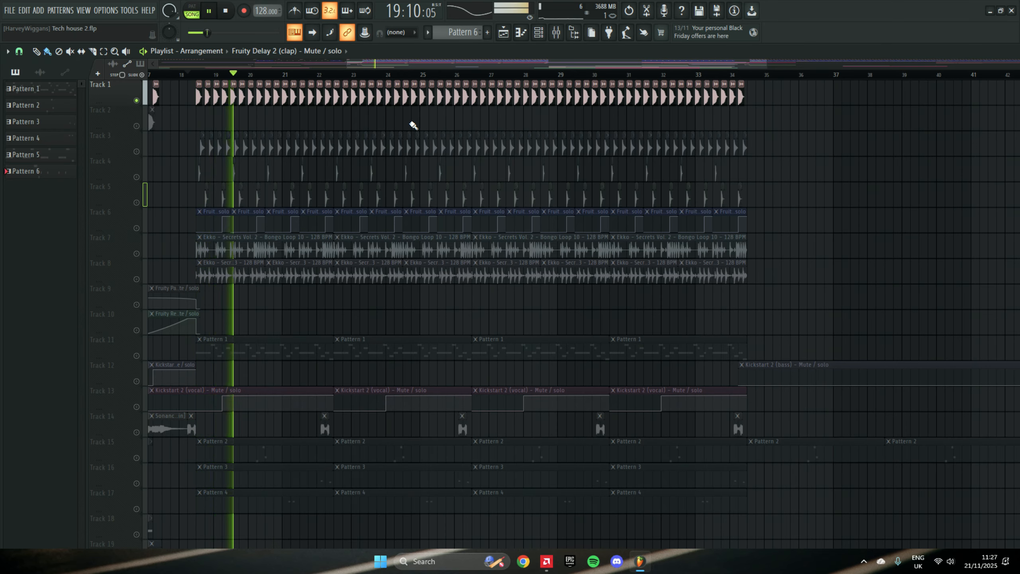
key("space")
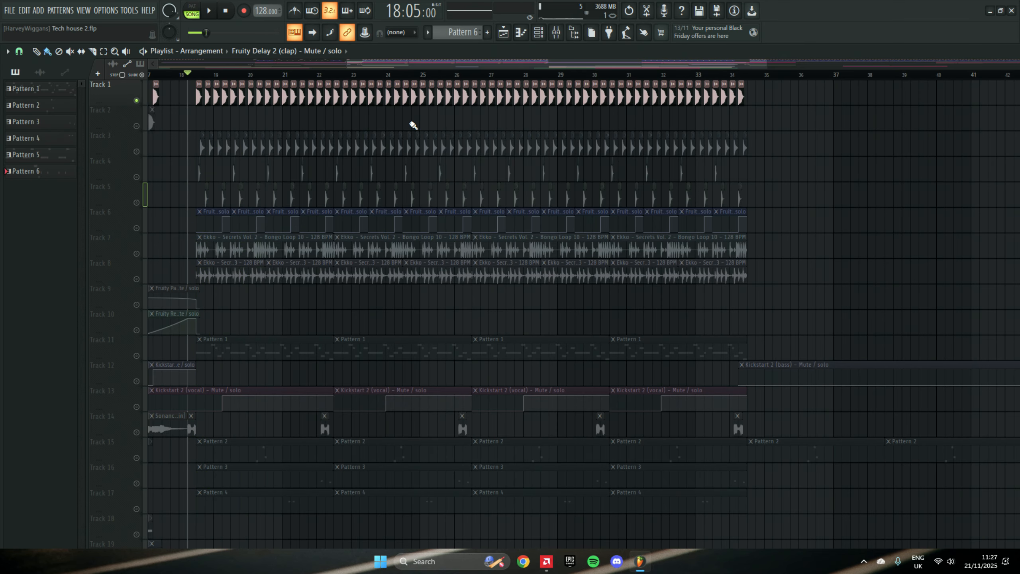
Mute Track 1, unmute Track 3 and play Track 3 on its own from bar 18
left_click(137, 101)
left_click(137, 152)
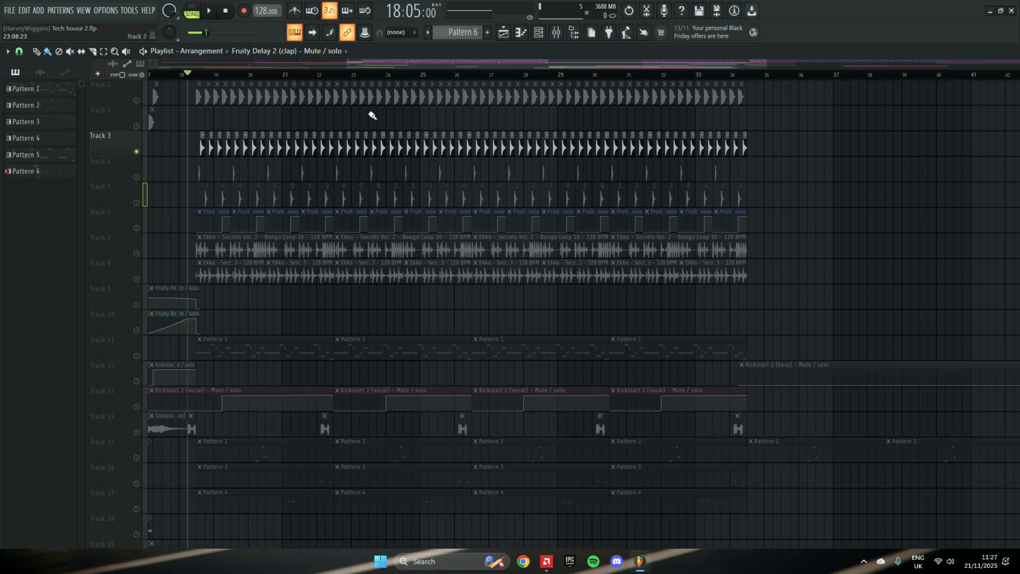
key("space")
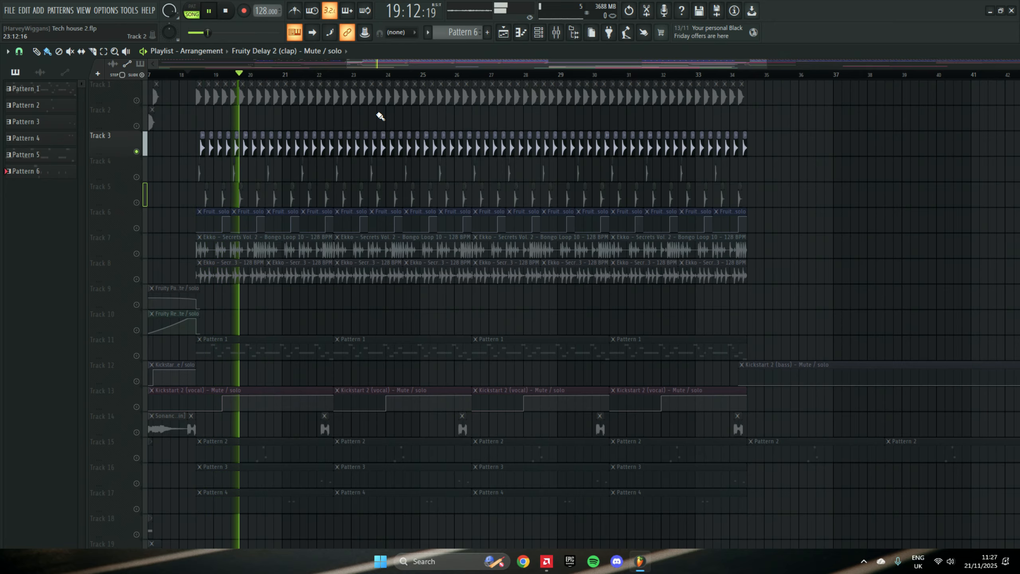
key("space")
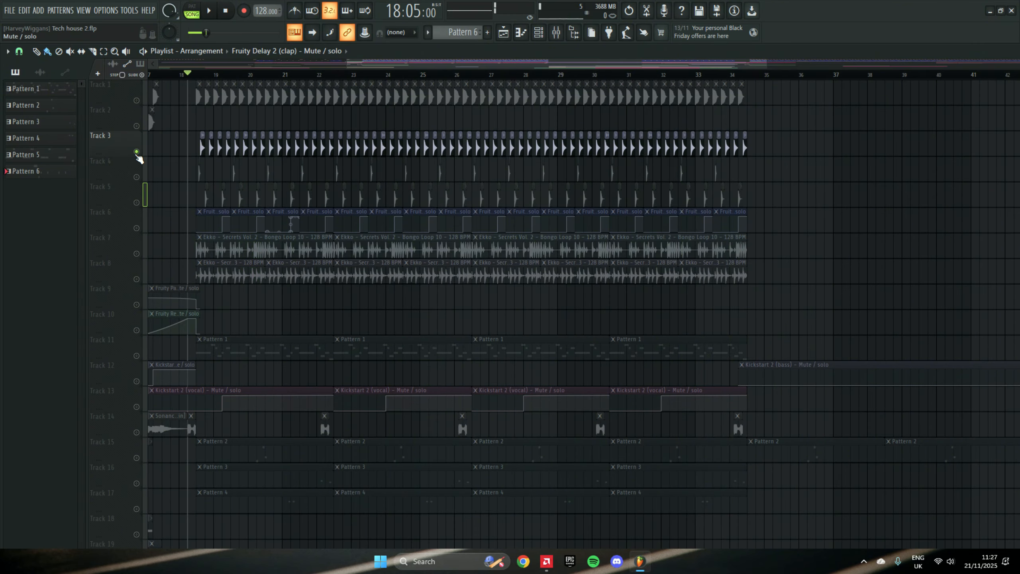
Play Track 4 on its own from bar 18 and mute it again
scroll(334, 77, "up", 3)
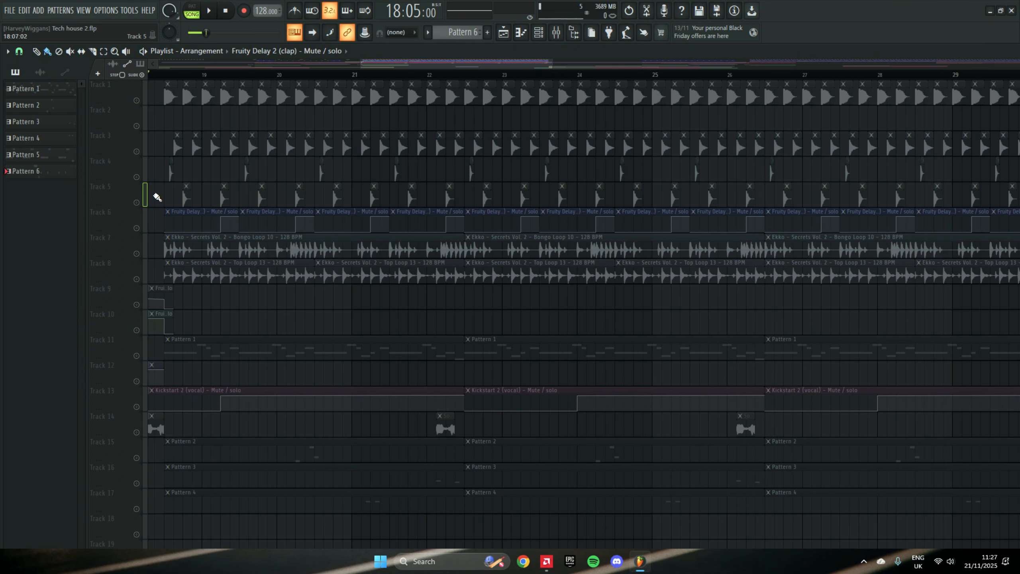
left_click(137, 178)
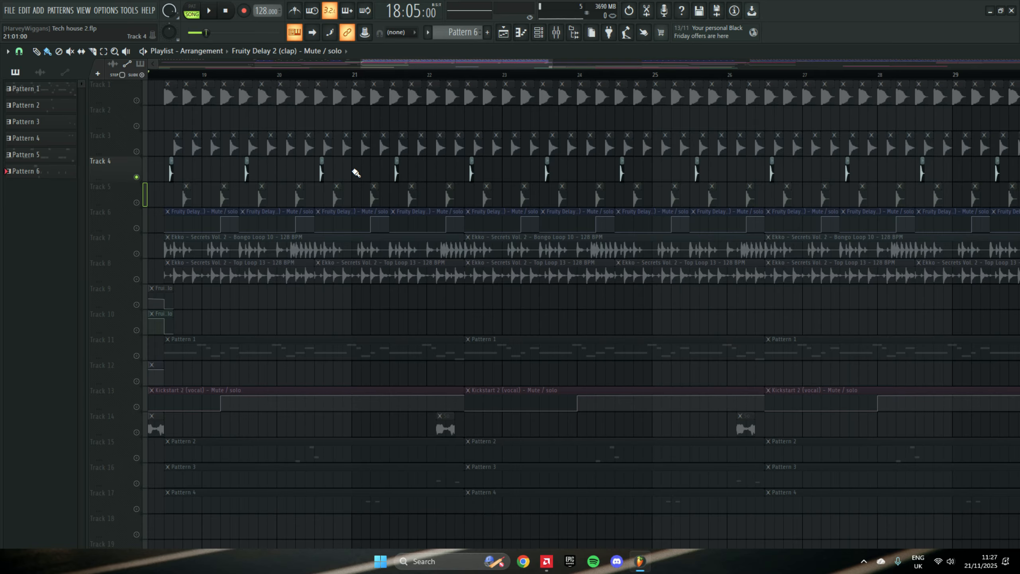
key("space")
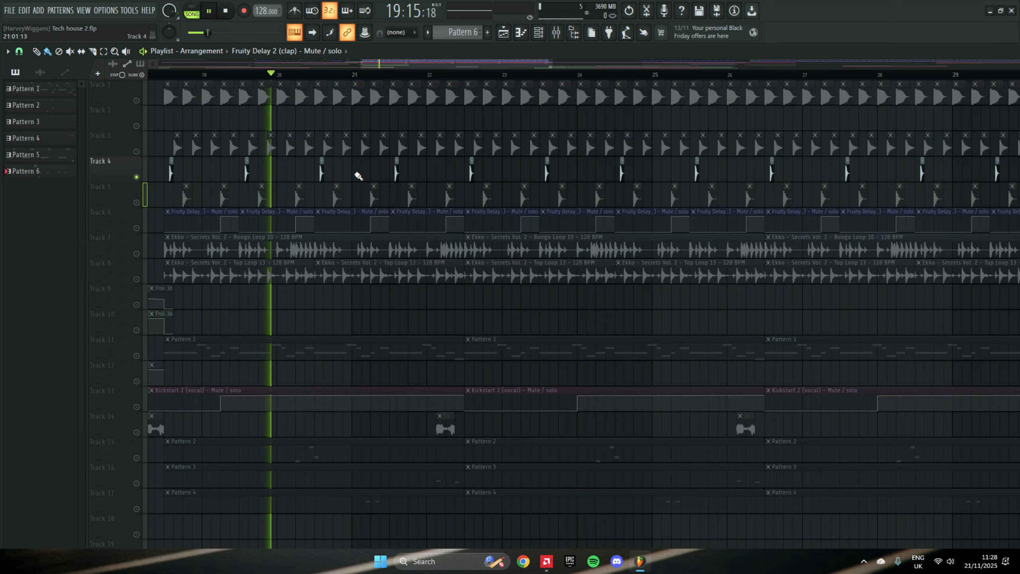
left_click(137, 178)
key("space")
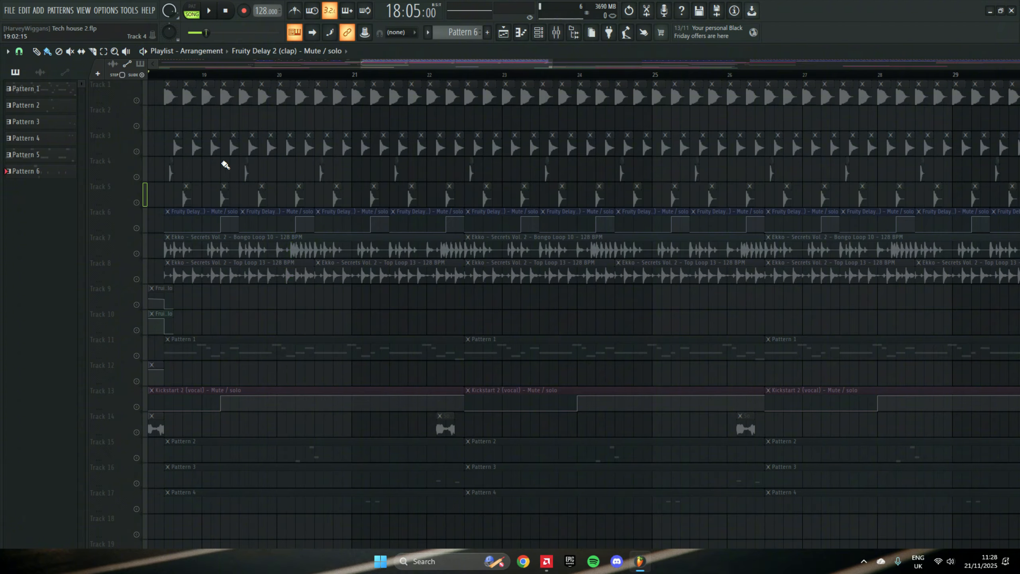
Unmute Tracks 1, 3 and 4 and play them together from bar 18
left_click(137, 100)
left_click(137, 152)
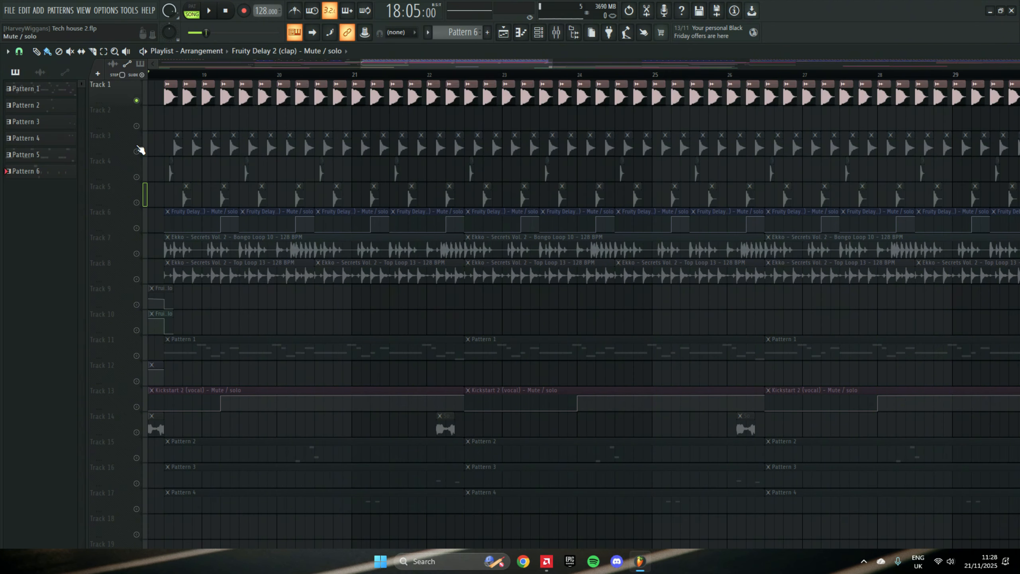
left_click(136, 177)
key("space")
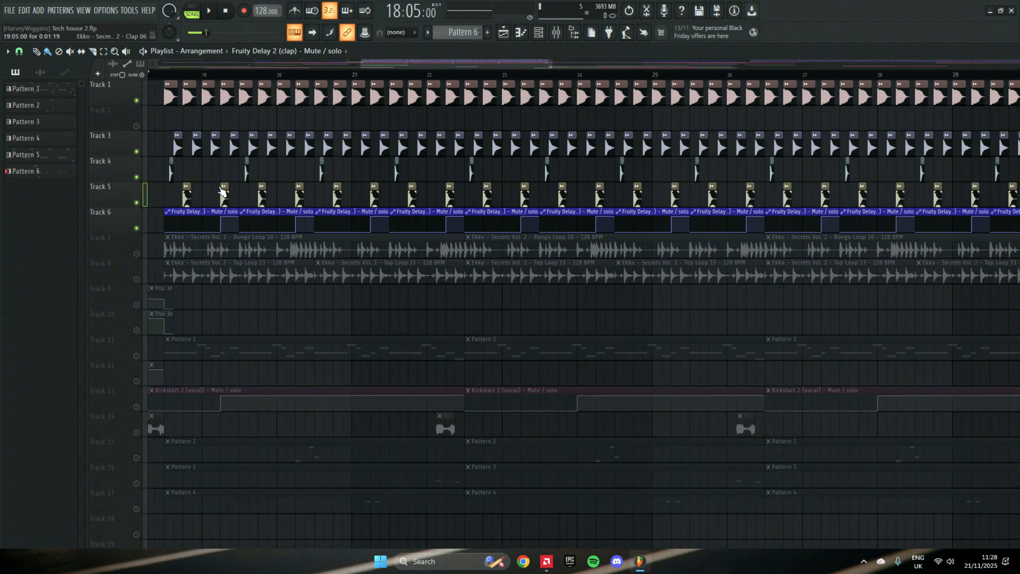
Play the drums with the Track 5 claps, and play them again with Bongo Loop 10 on Track 7 unmuted
key("space")
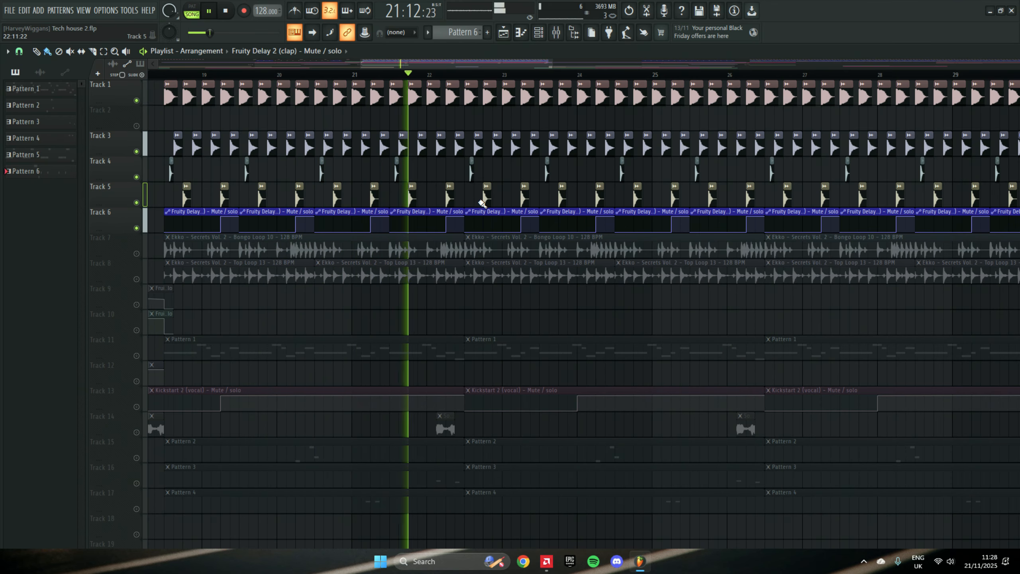
key("space")
left_click(136, 254)
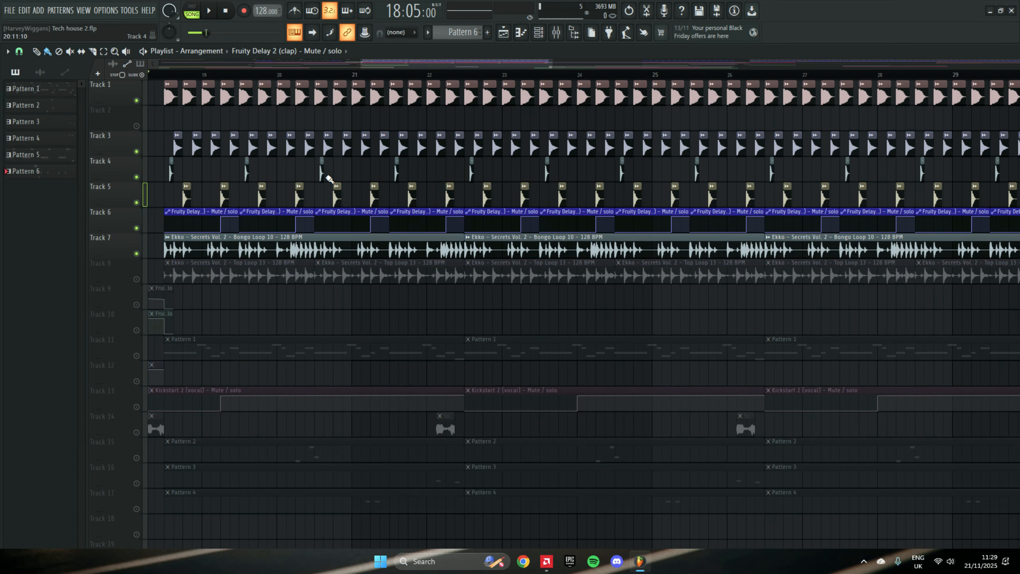
key("space")
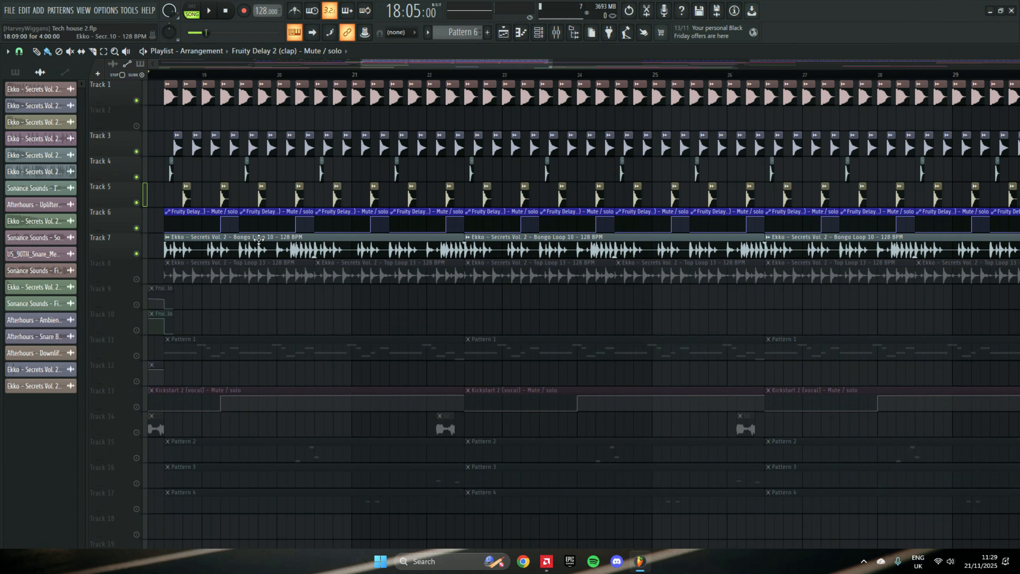
Inspect the channel settings of the Bongo Loop 10 sample on Track 7 and the Clap 06 sample on Track 5
double_click(261, 237)
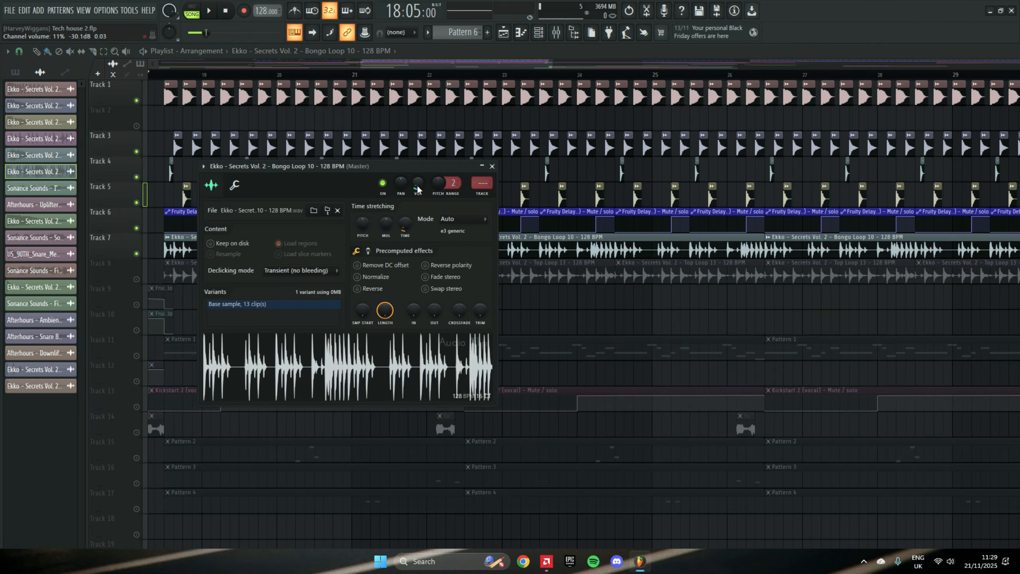
left_click(491, 166)
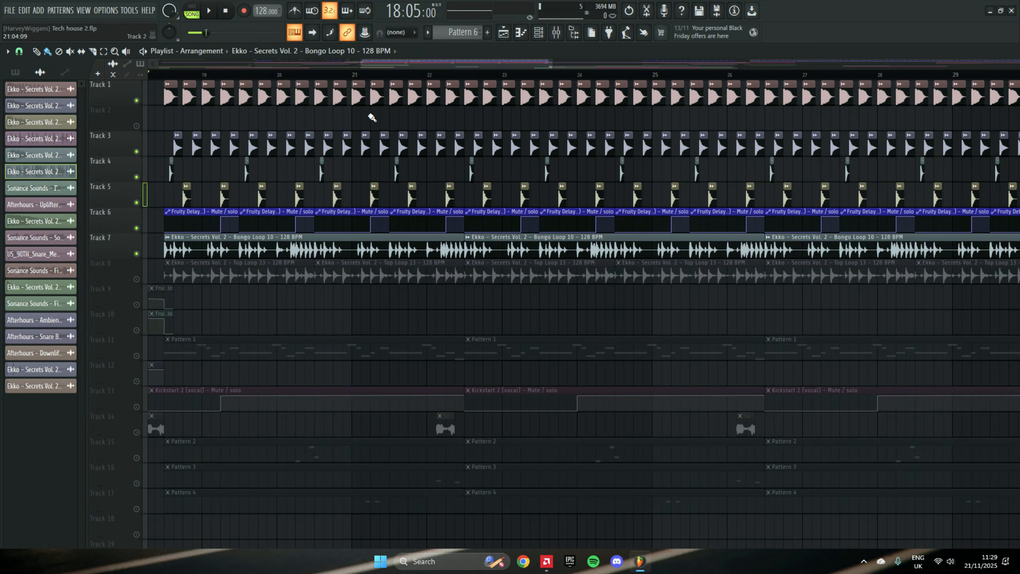
scroll(371, 117, "up", 2)
left_click_drag(395, 63, 374, 64)
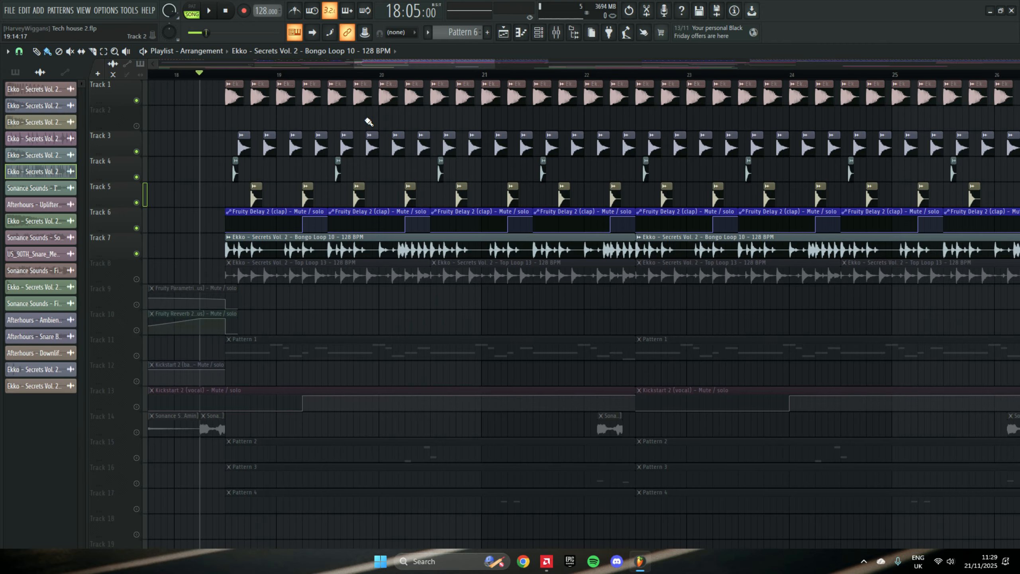
left_click(355, 186)
left_click(358, 196)
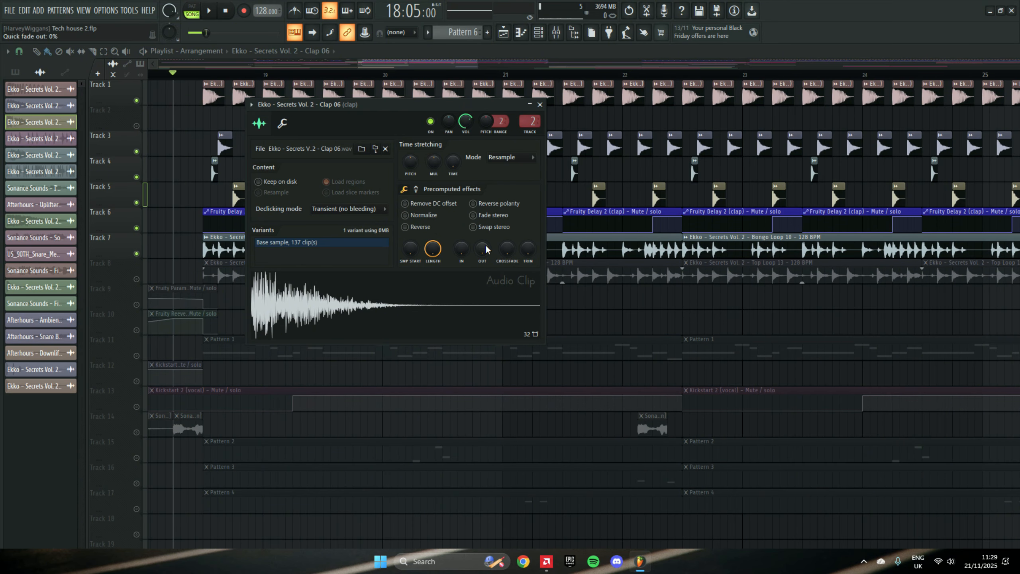
left_click(539, 104)
scroll(477, 195, "down", 2)
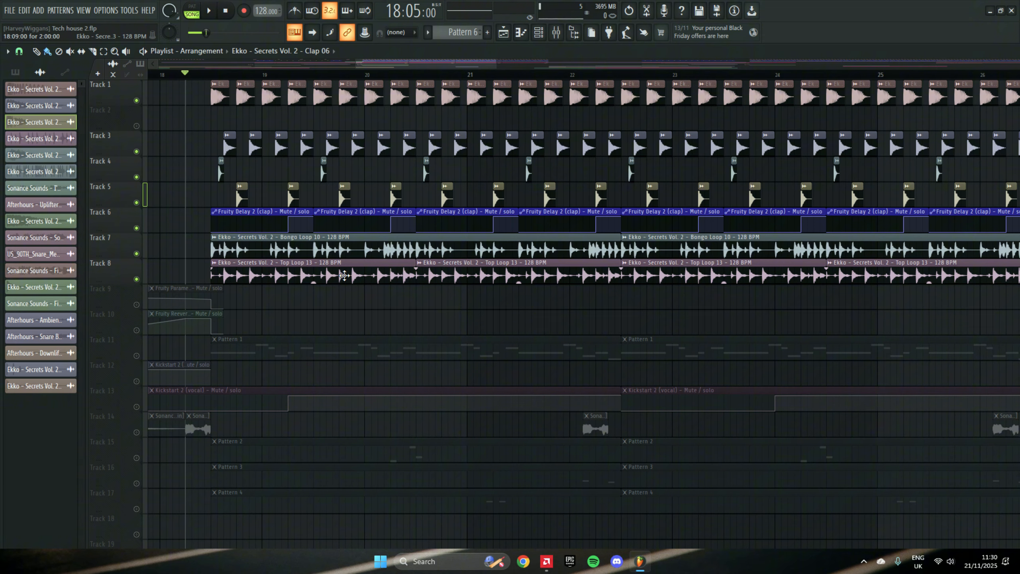
Audition Top Loop 13 on Track 8 alone and together with the other drum tracks, checking its sample settings
right_click(136, 278)
key("space")
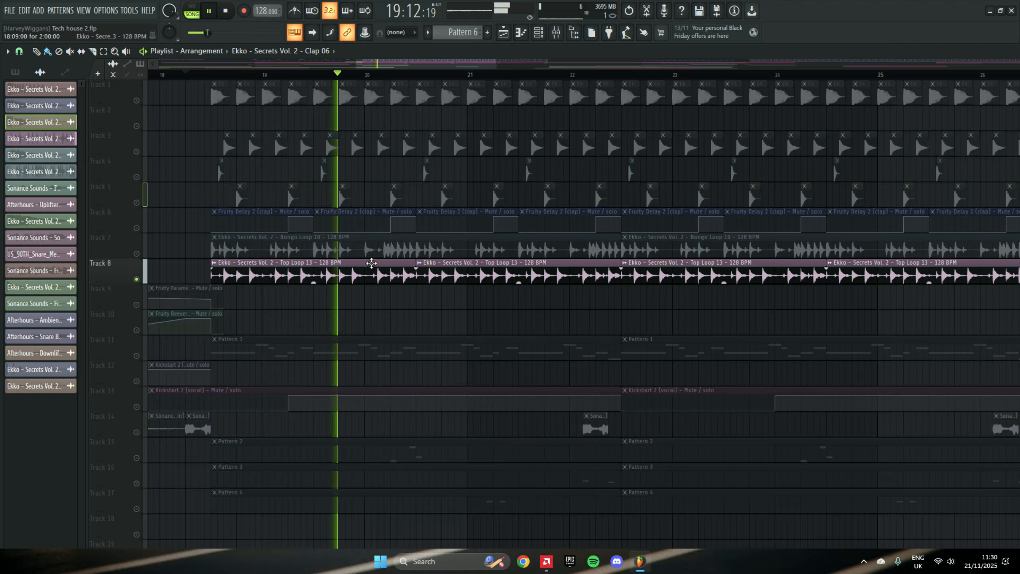
key("space")
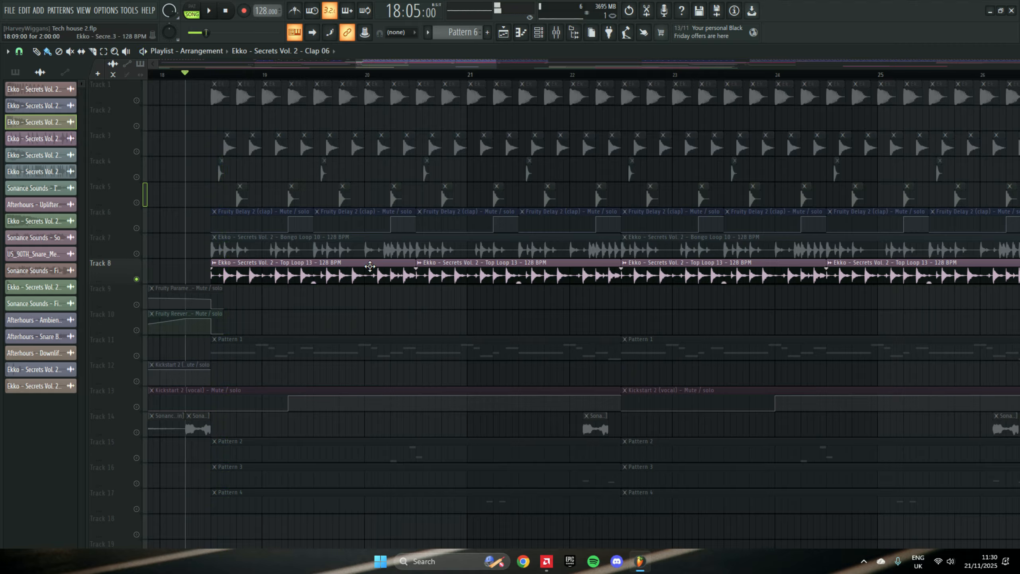
double_click(369, 266)
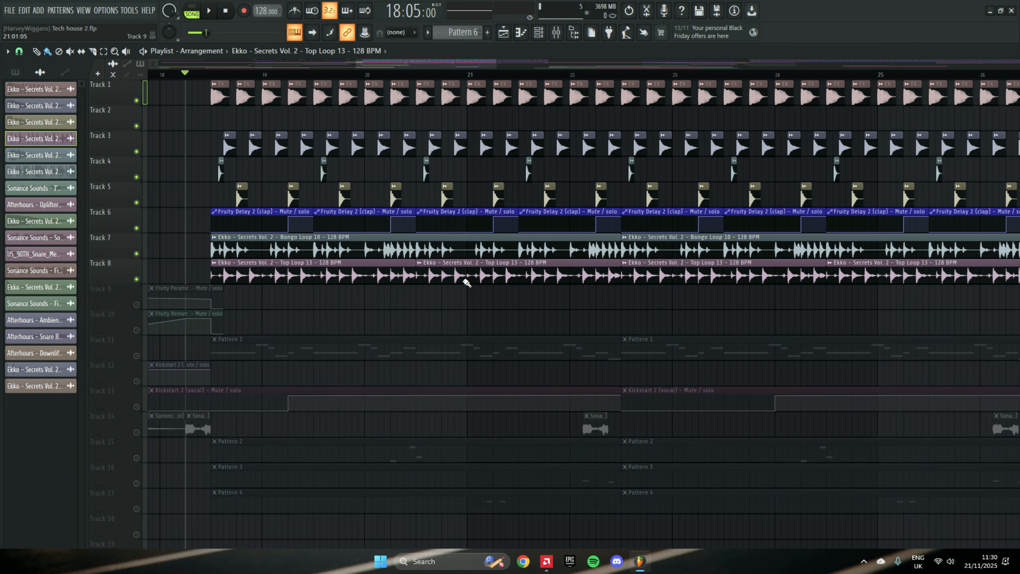
key("space")
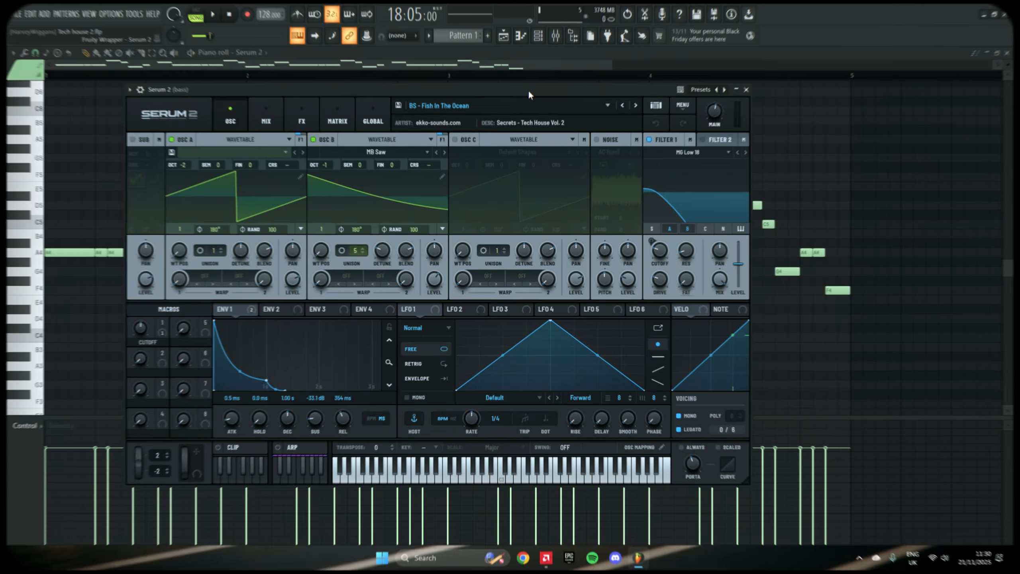
Audition the BS - Fish In The Ocean bass on Serum 2's keyboard and play the Pattern 1 bassline in the piano roll
left_click_drag(464, 84, 499, 65)
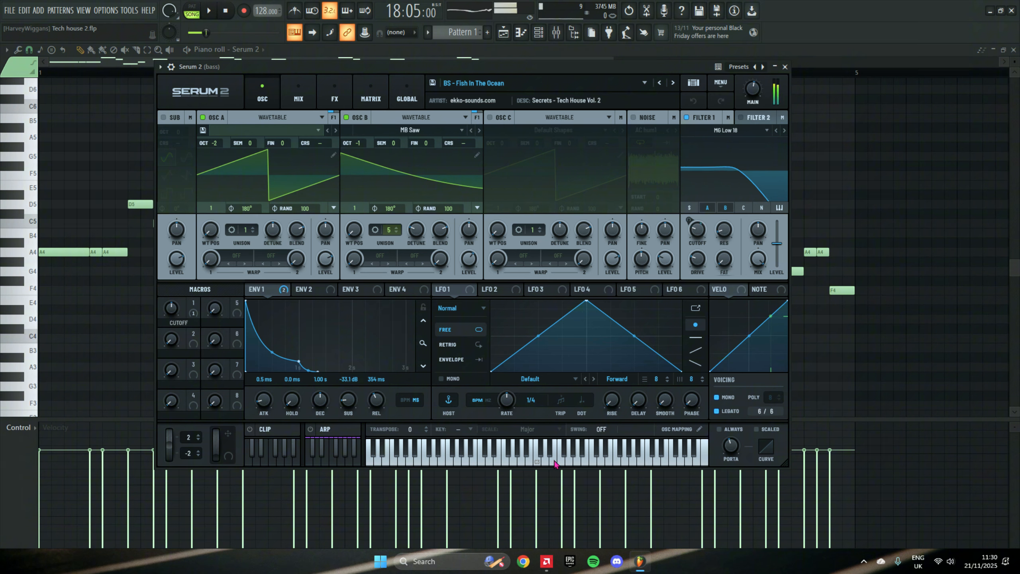
left_click(566, 452)
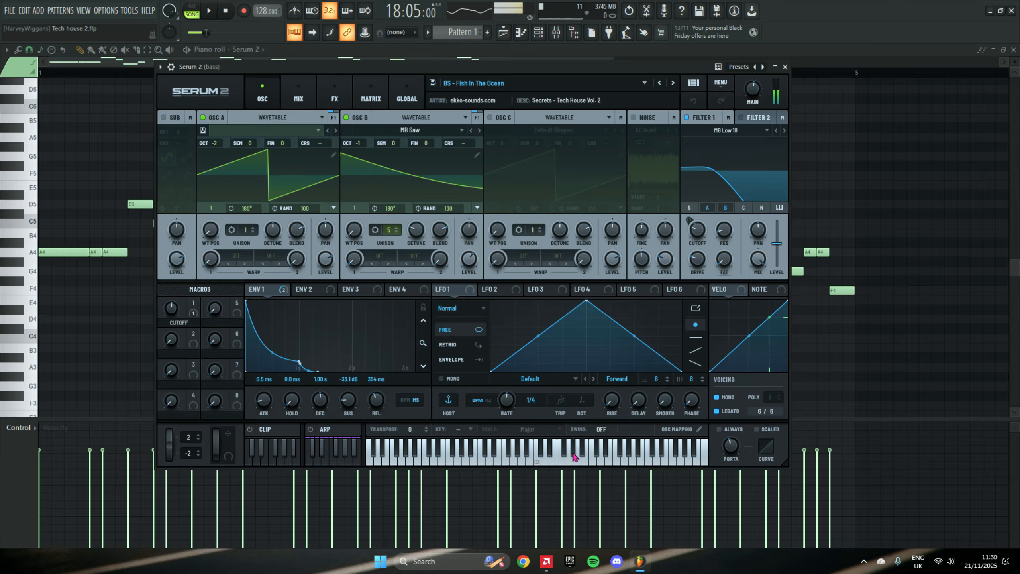
left_click(573, 458)
left_click(577, 462)
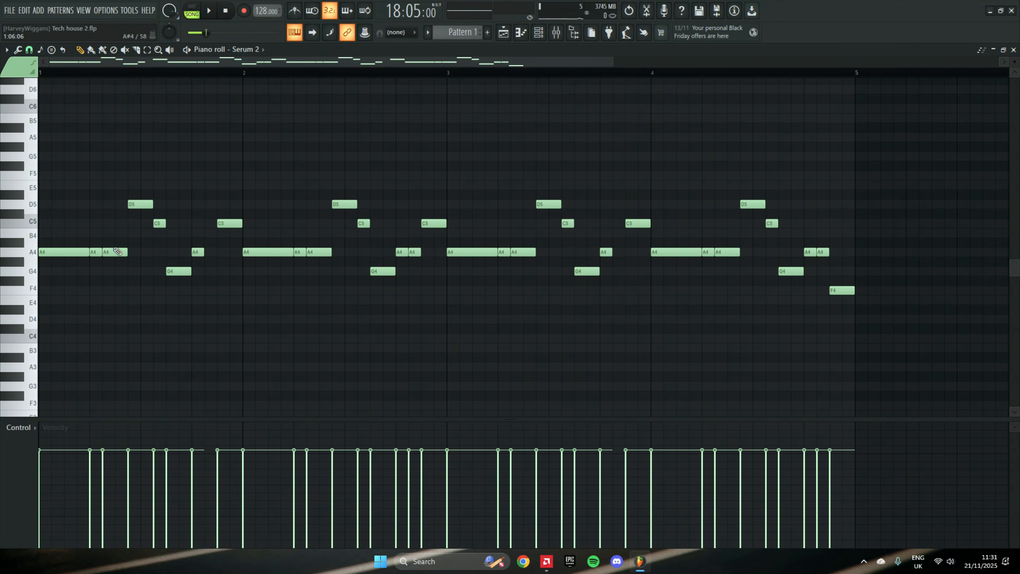
key("space")
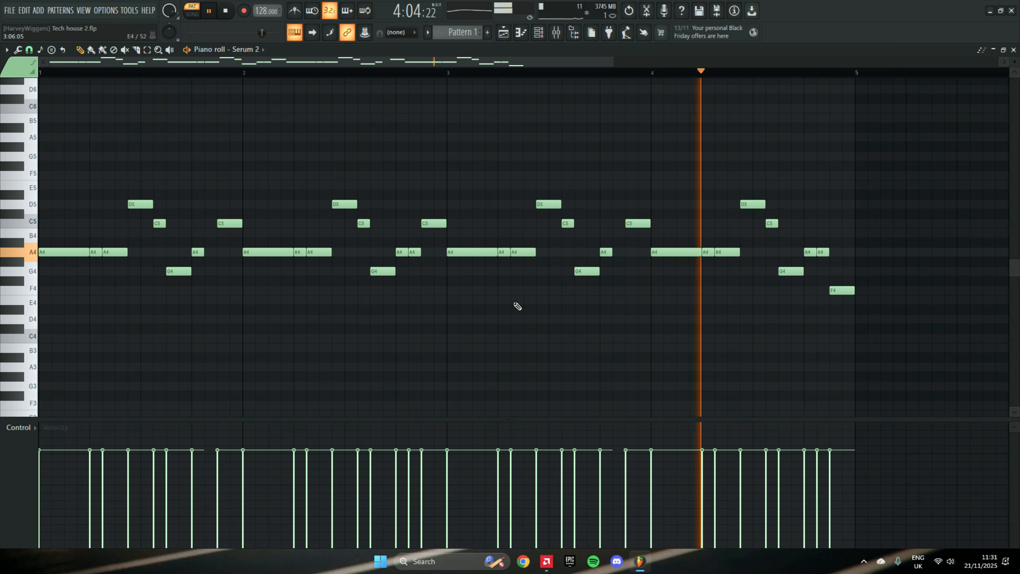
key("space")
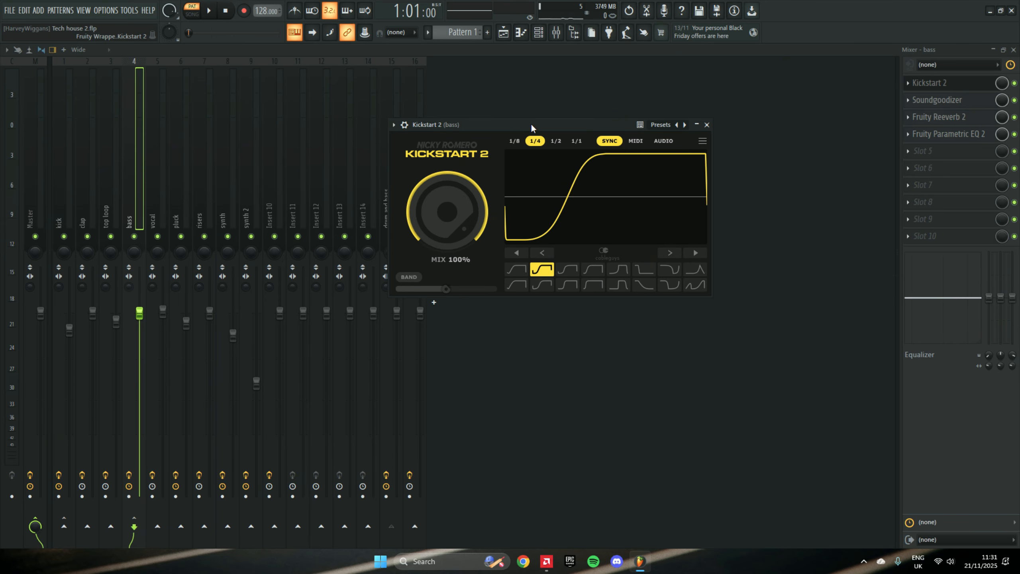
Examine the settings of Kickstart 2, Soundgoodizer, Fruity Reeverb 2 and Fruity Parametric EQ 2 on the bass mixer track
left_click(707, 126)
left_click(951, 100)
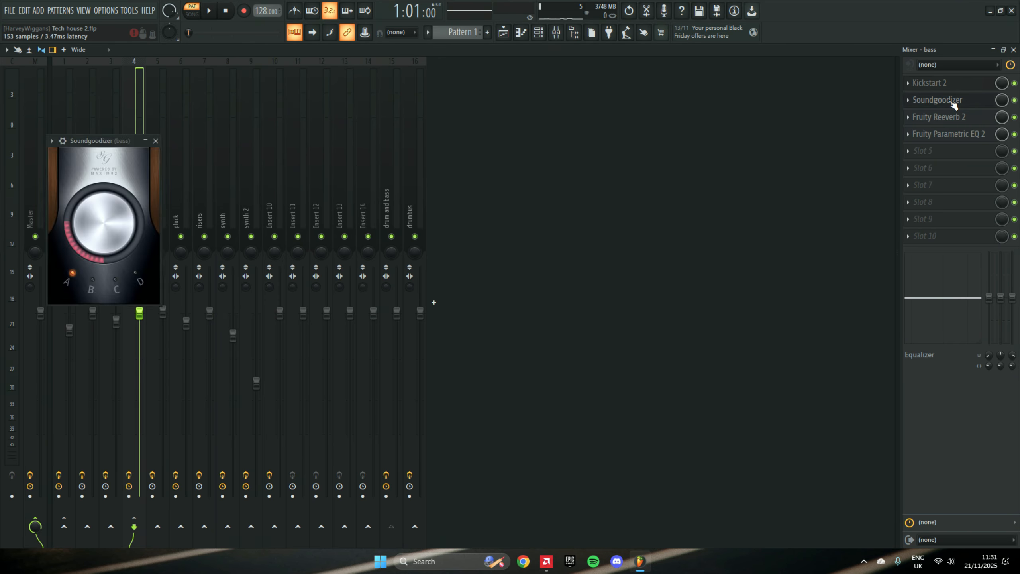
left_click_drag(145, 145, 575, 135)
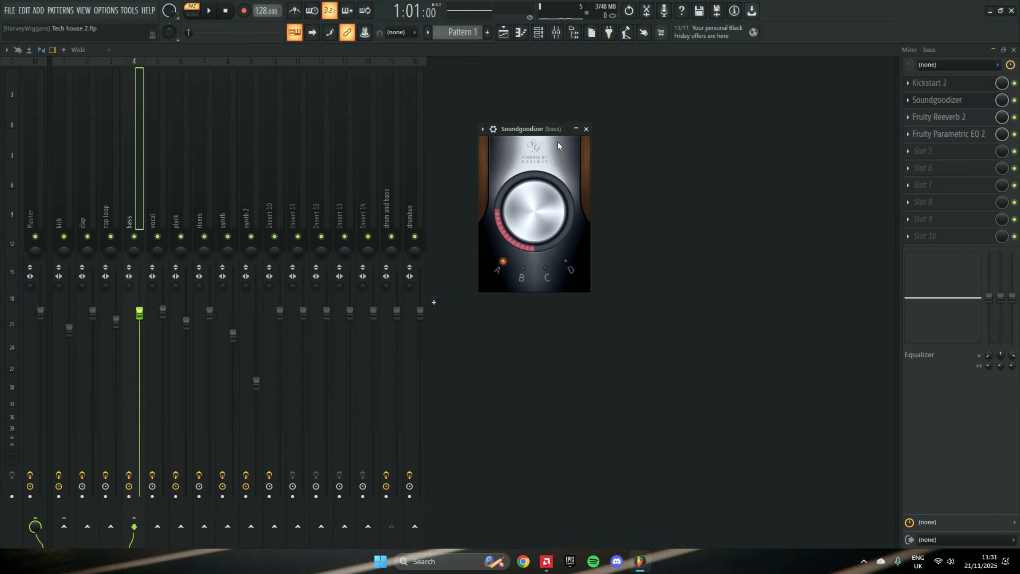
left_click(586, 130)
left_click(938, 117)
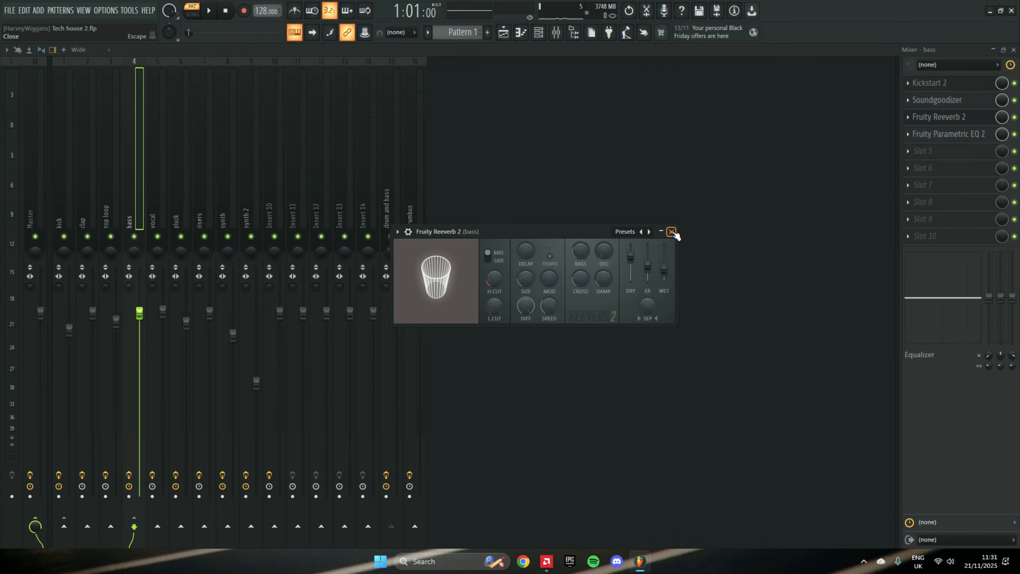
left_click(671, 232)
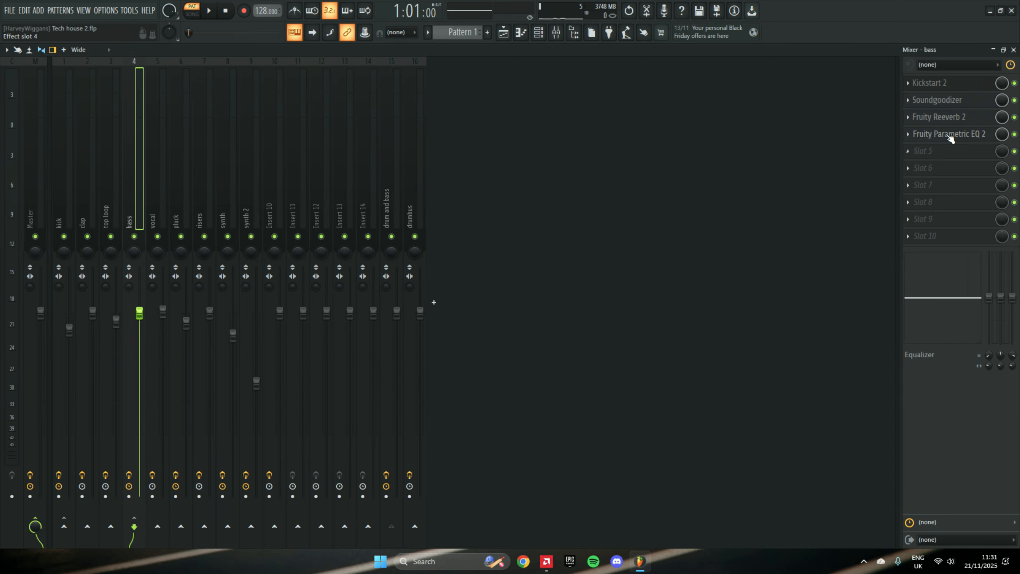
left_click(948, 134)
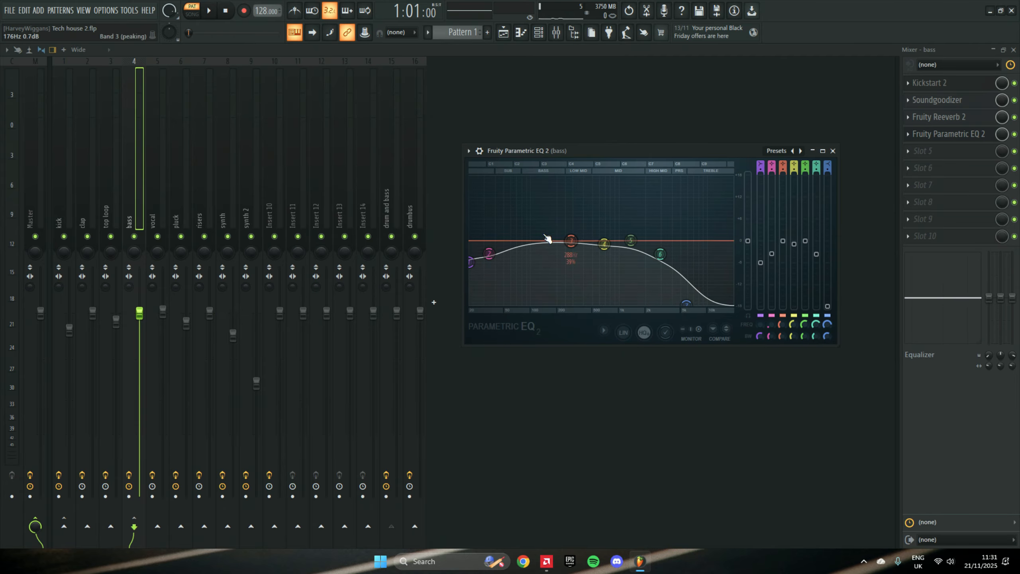
left_click(833, 151)
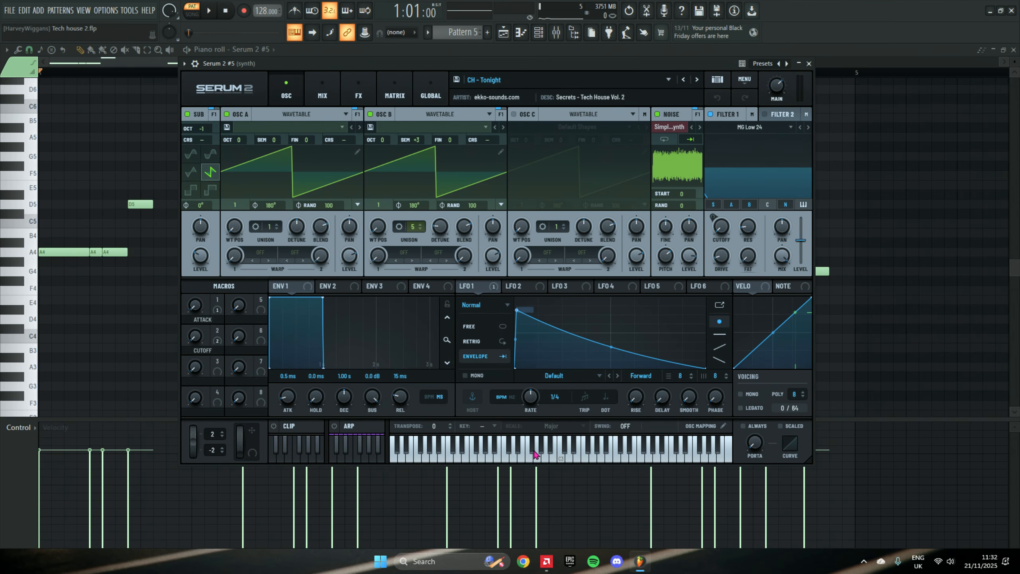
Audition the CH - Tonight synth on Serum 2's keyboard and play the Pattern 5 melody in the piano roll
left_click(562, 458)
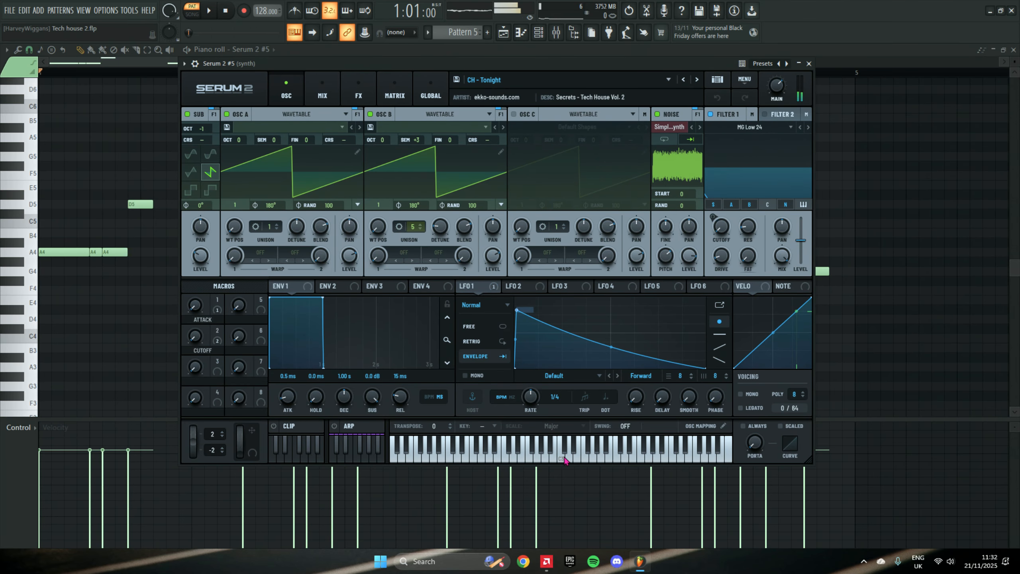
left_click(546, 459)
left_click(547, 460)
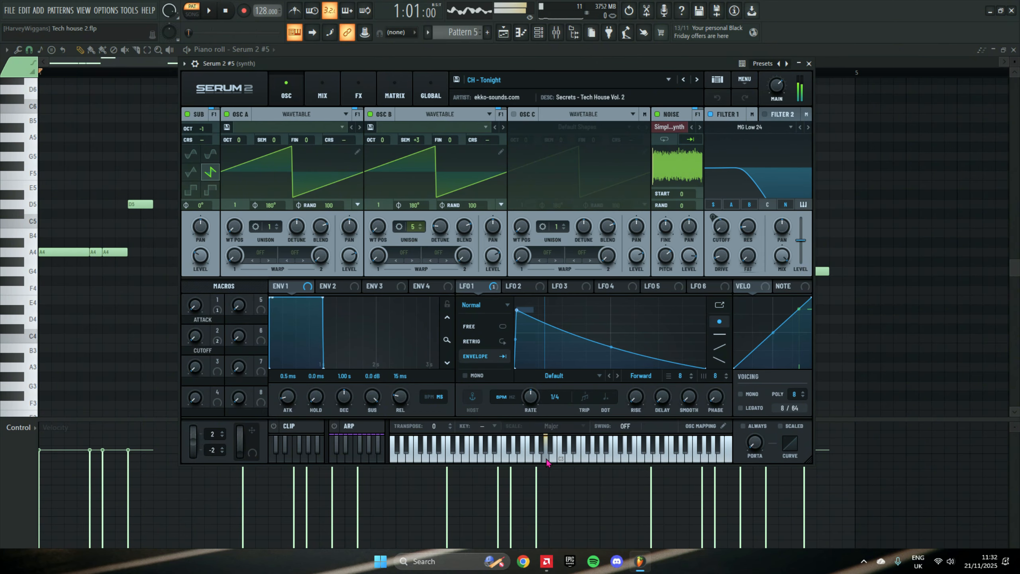
key("Escape")
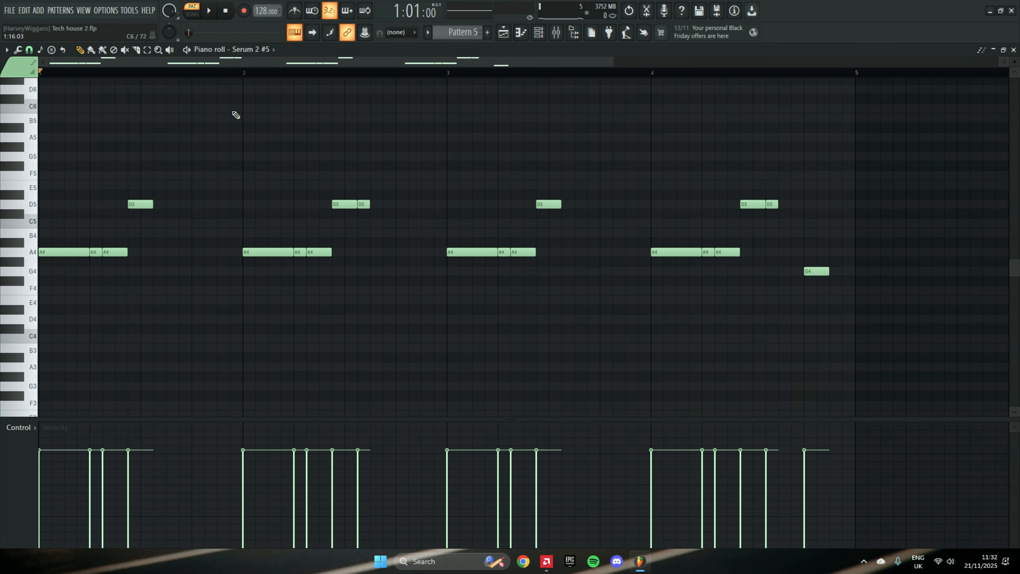
key("space")
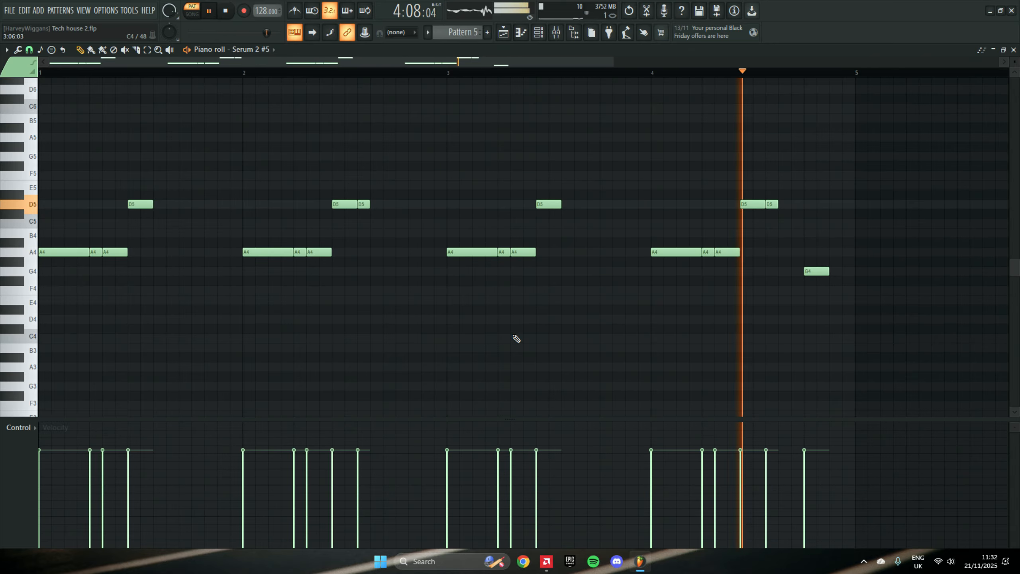
key("space")
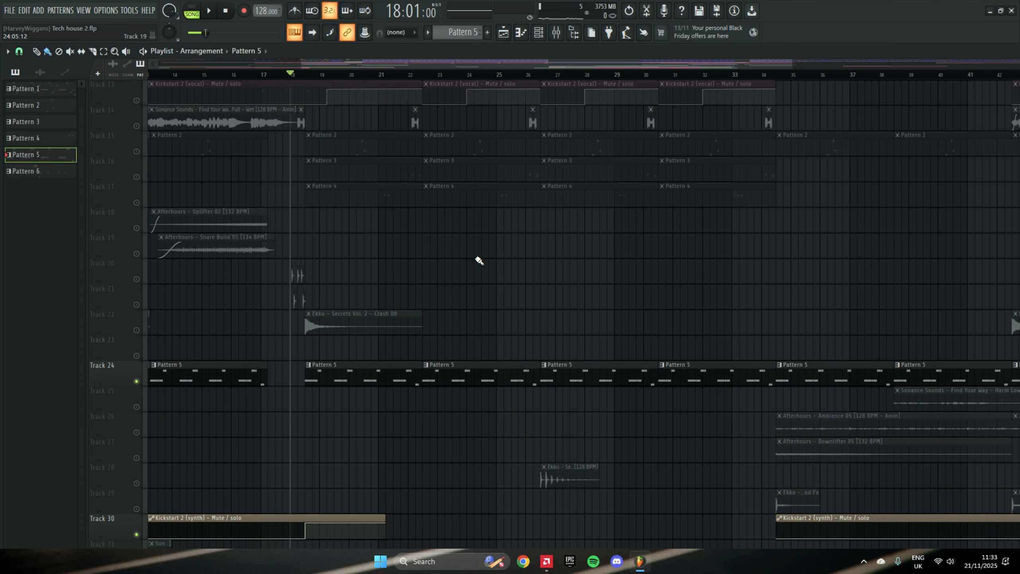
Play the Pattern 5 synth on Track 24 together with the Pattern 1 bass on Track 11 in the playlist
key("space")
scroll(477, 259, "up", 4)
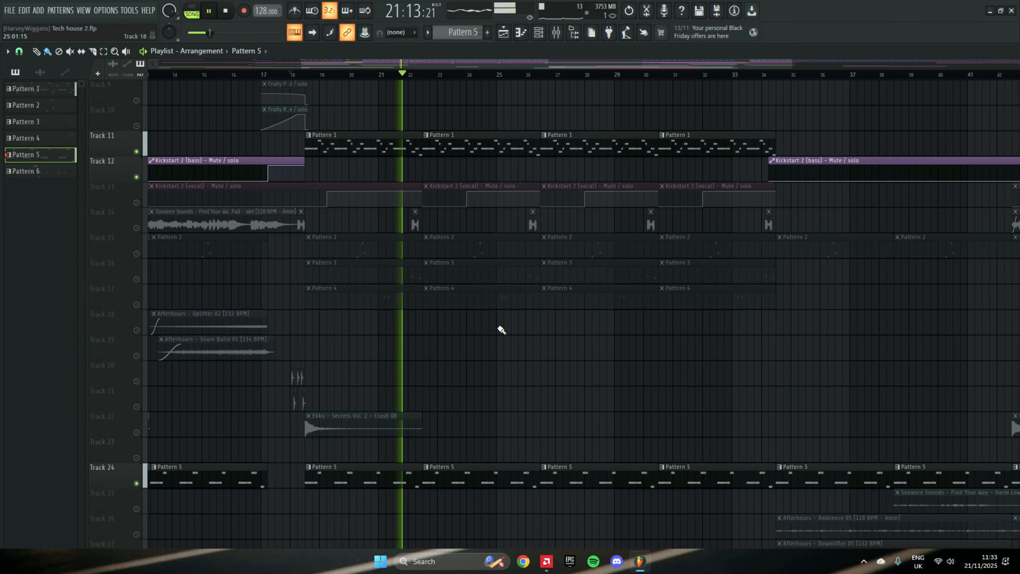
key("space")
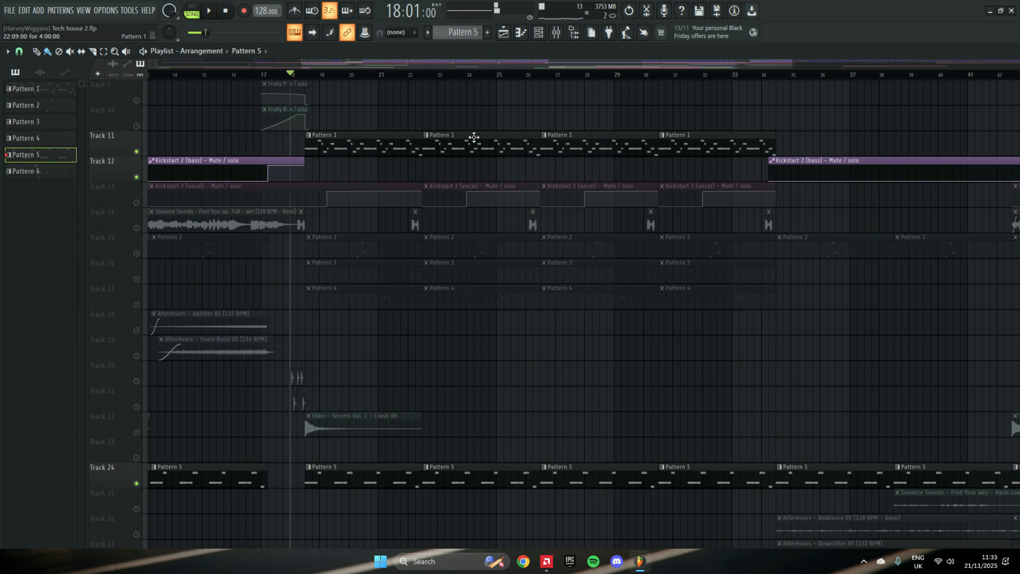
Examine the Kickstart 2 mute automation clips for the bass on Track 12 and the synth on Track 30
scroll(272, 169, "left", 6)
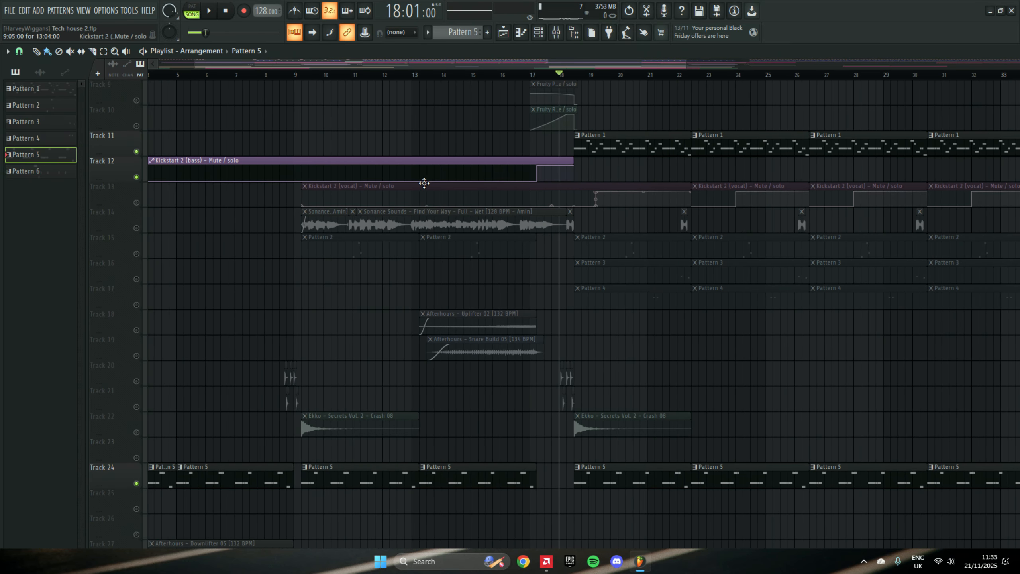
scroll(398, 337, "down", 5)
scroll(516, 376, "up", 6)
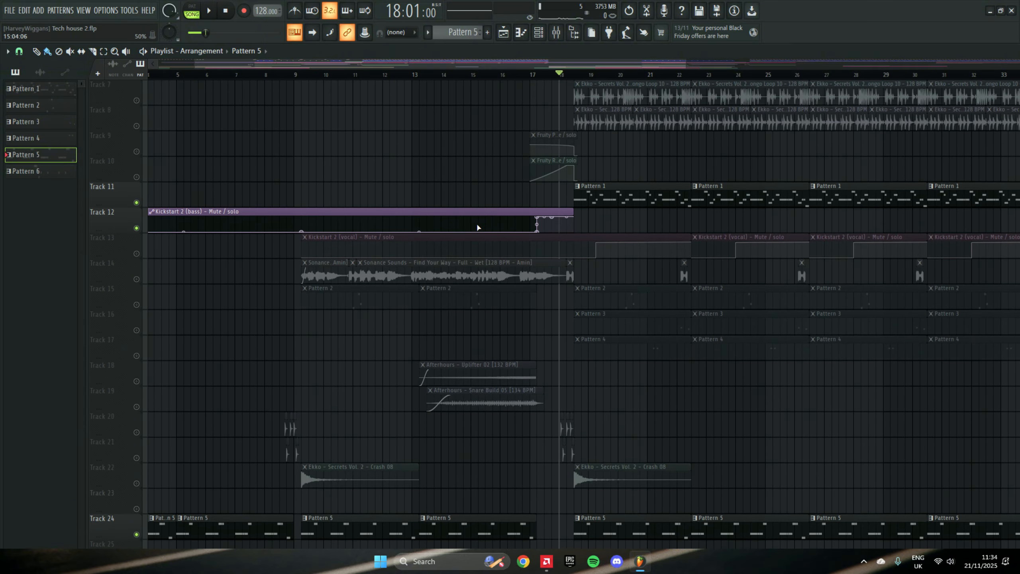
scroll(384, 434, "down", 2)
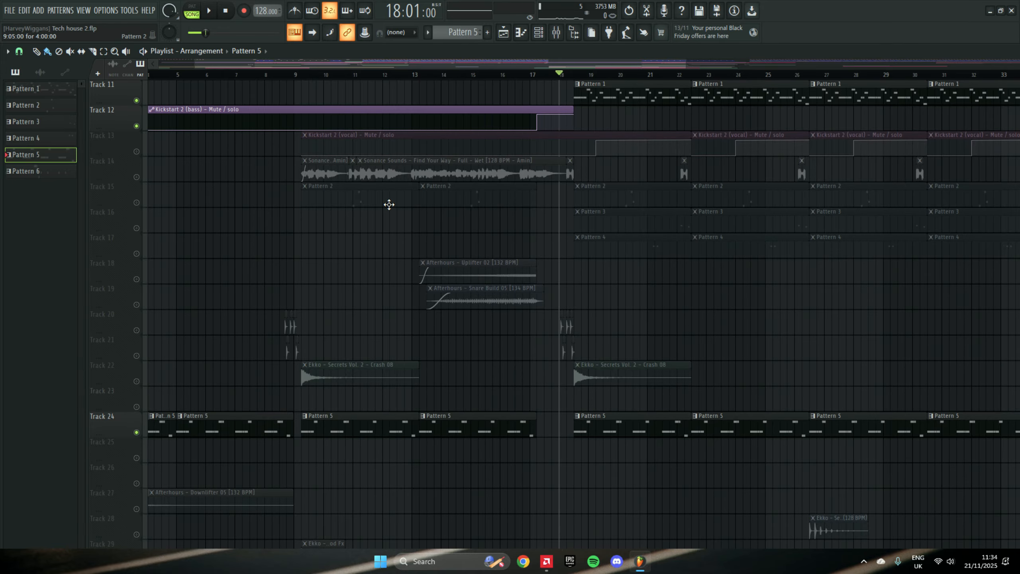
scroll(388, 205, "down", 3)
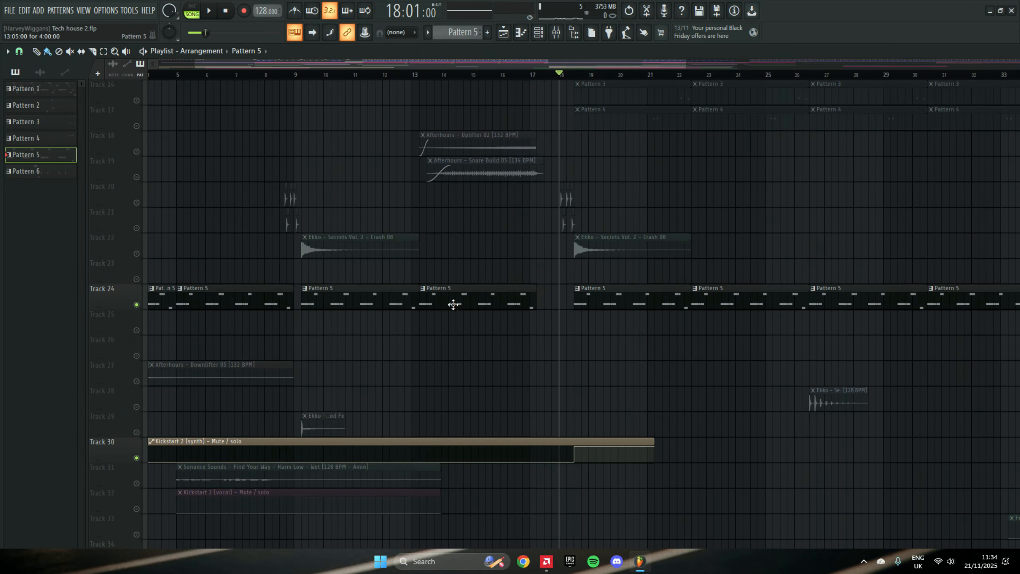
Audition Patterns 2, 3 and 4 on Tracks 15 to 17, and the transition hits, Crash 08 and Wood Fx on Tracks 20-22 and 29
left_click_drag(422, 65, 565, 83)
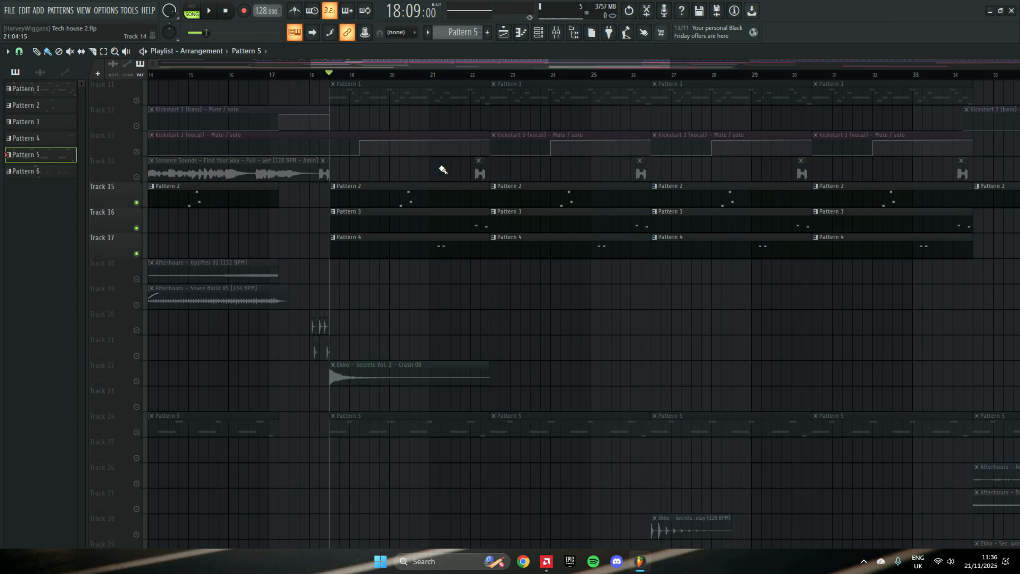
key("space")
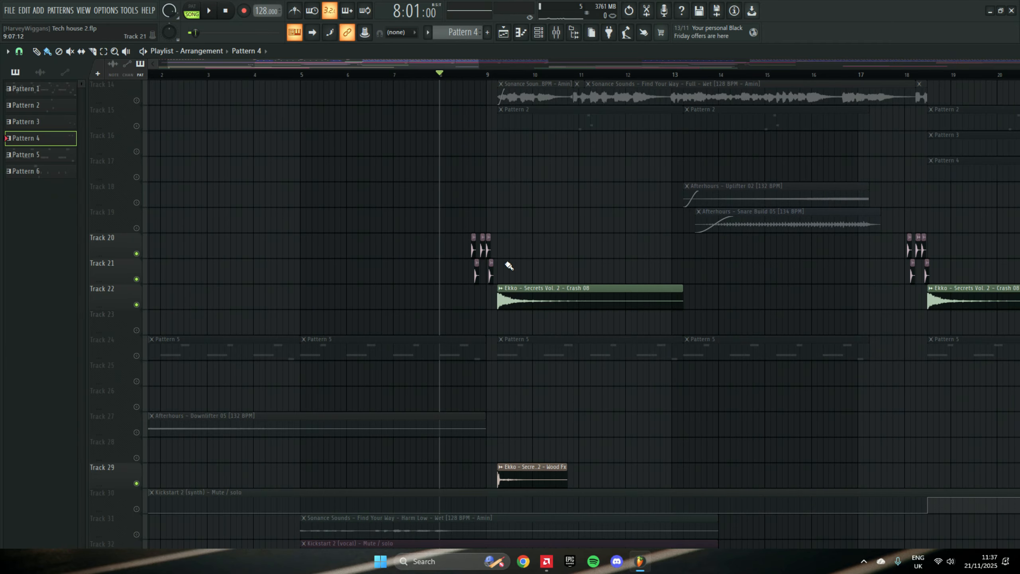
scroll(528, 309, "down", 3)
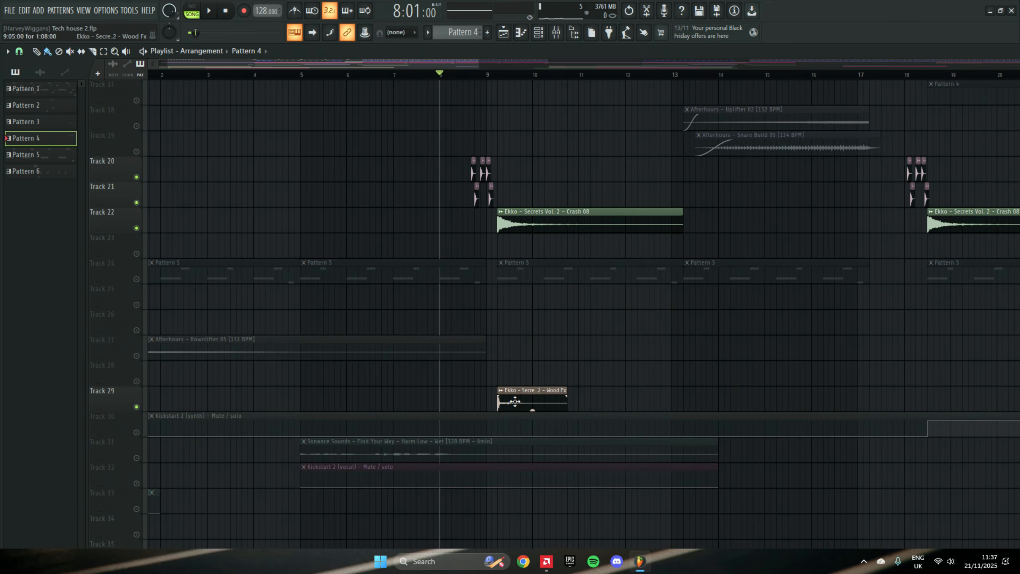
key("space")
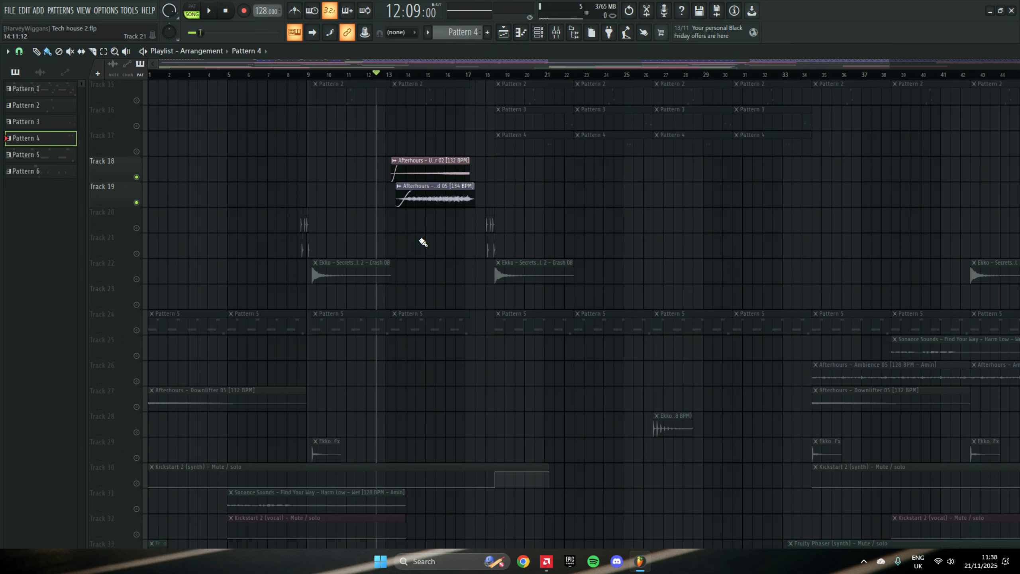
Audition Uplifter 02 and Snare Build 05 on Tracks 18 and 19, alone and together with the Track 14 vocal and Track 20-22 effects
left_click(407, 74)
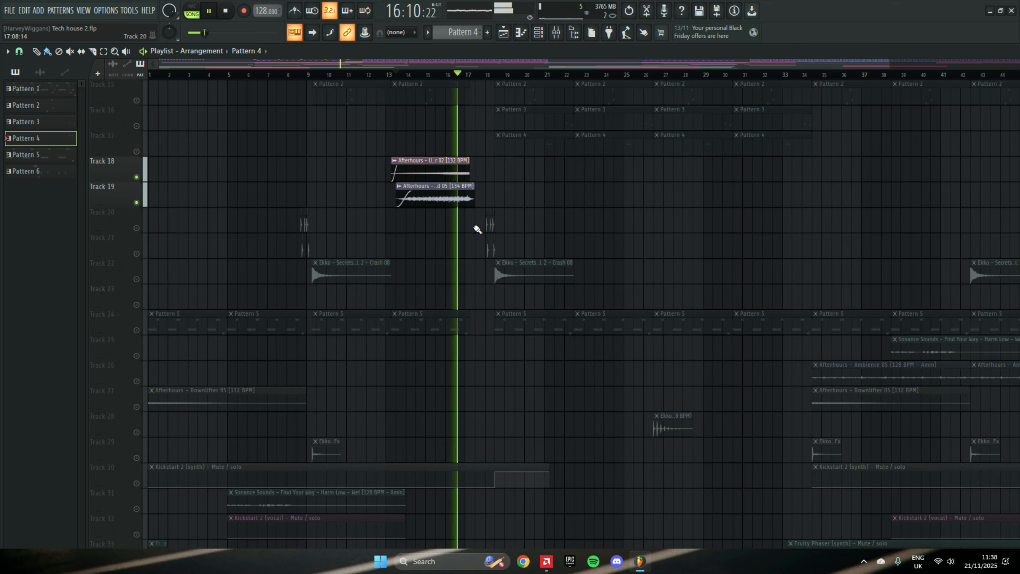
key("space")
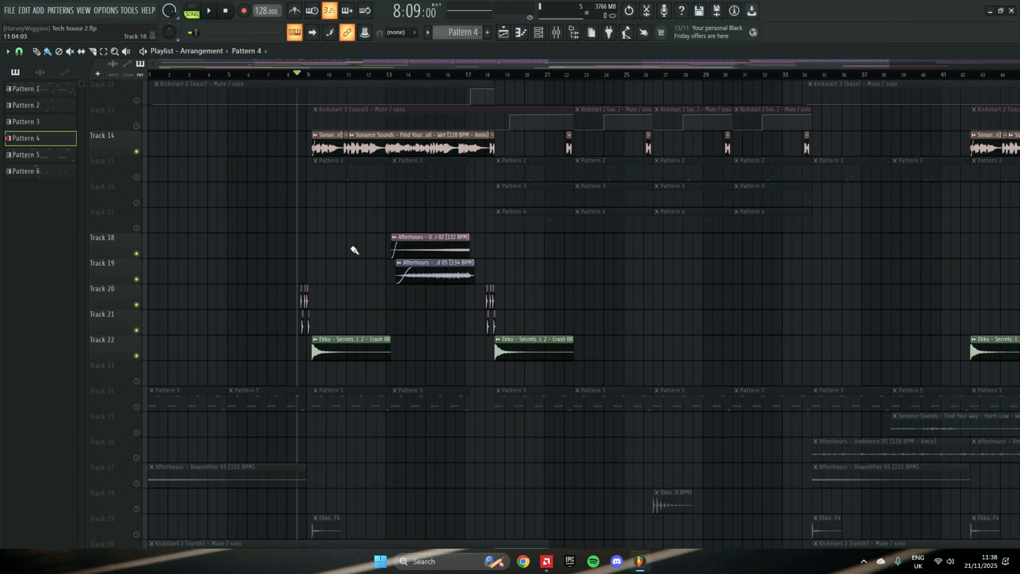
key("space")
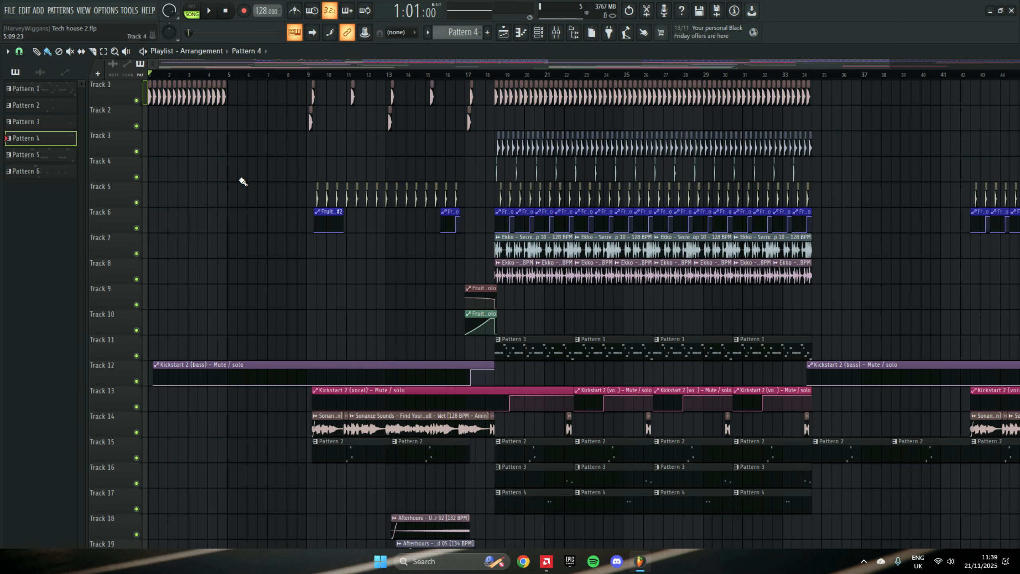
Solo and audition the Find Your Way - Harm Low vocal harmony on Track 31 in the intro
scroll(224, 197, "up", 3)
left_click_drag(325, 67, 277, 69)
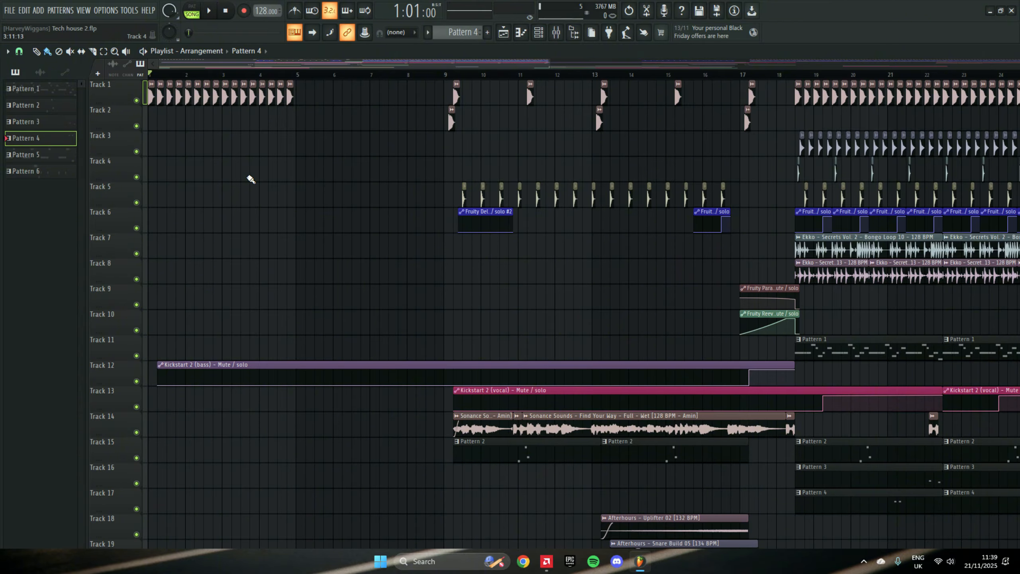
scroll(251, 180, "down", 7)
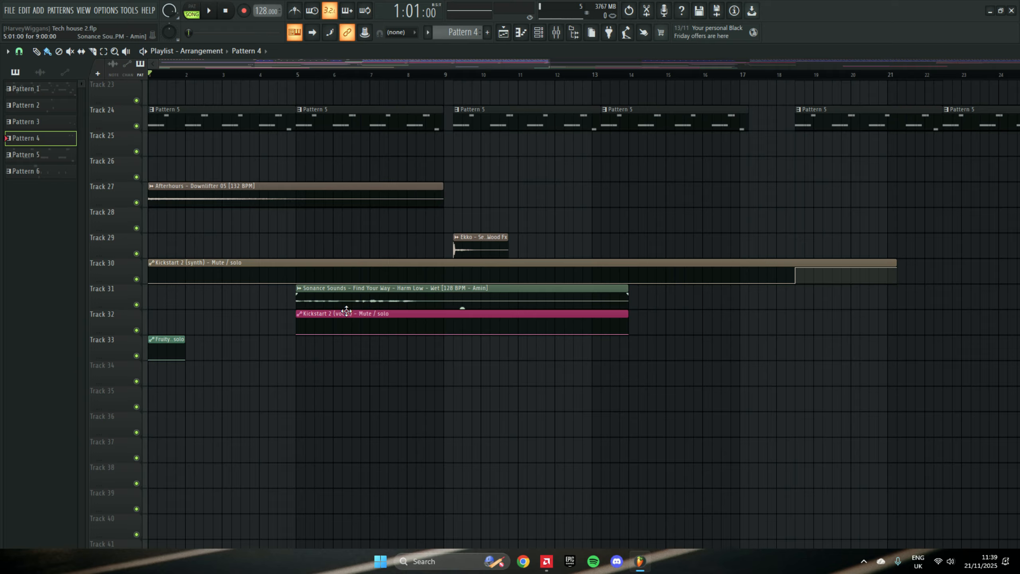
right_click(137, 304)
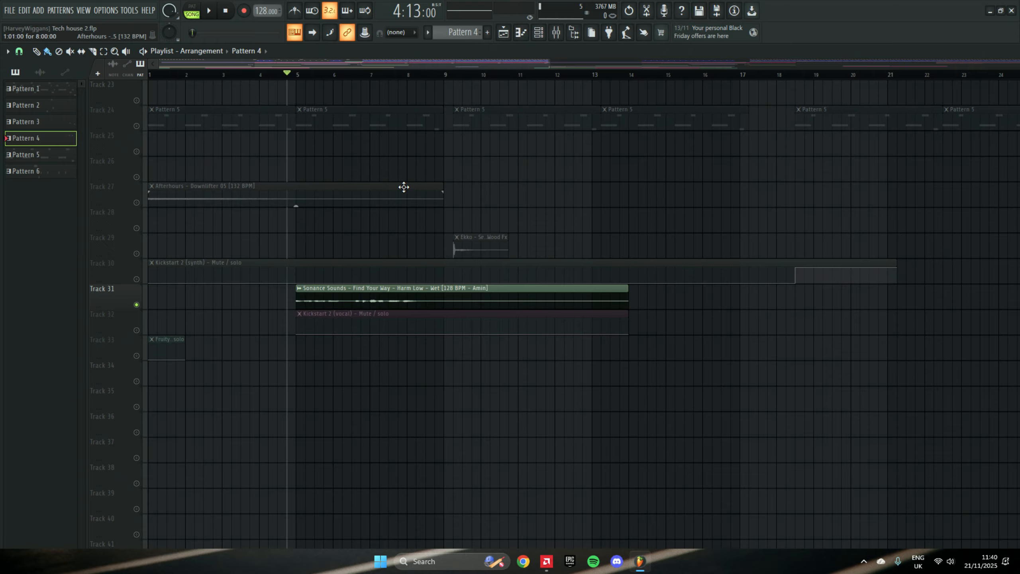
key("space")
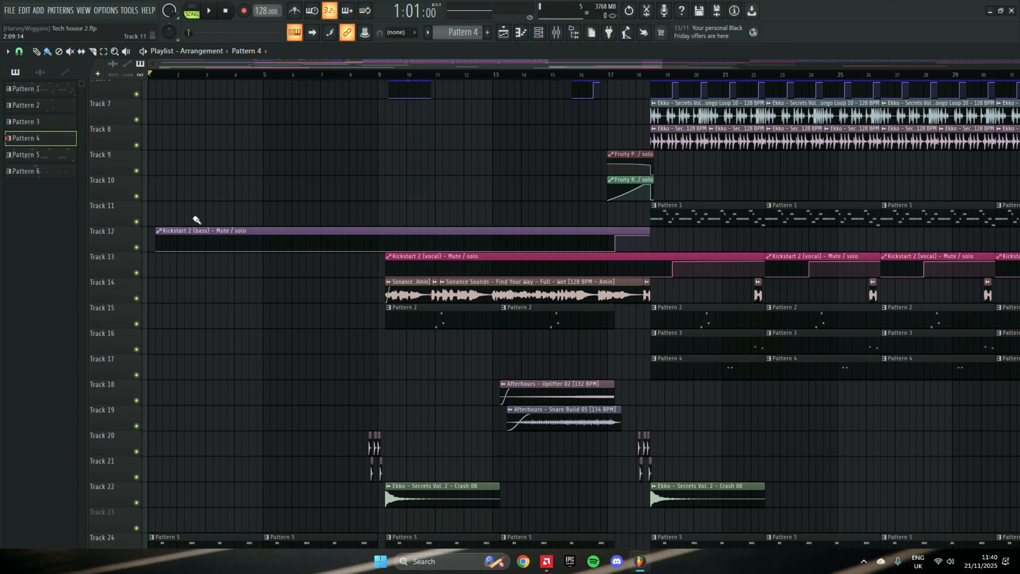
Play the full arrangement from the start with all tracks audible, reviewing the intro and first break clips across Tracks 1 to 33
scroll(205, 212, "down", 8)
scroll(208, 206, "up", 3)
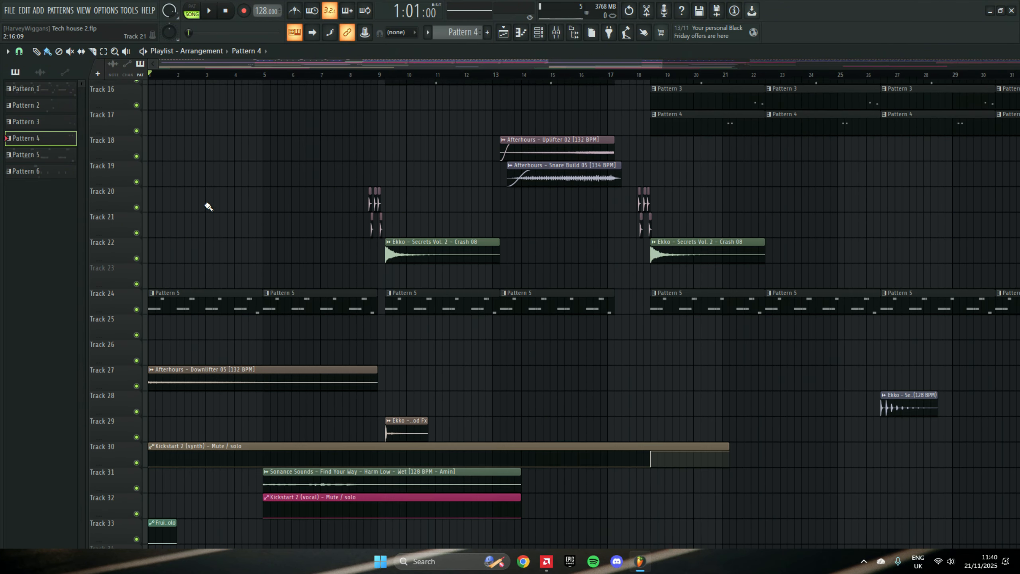
scroll(212, 208, "up", 10)
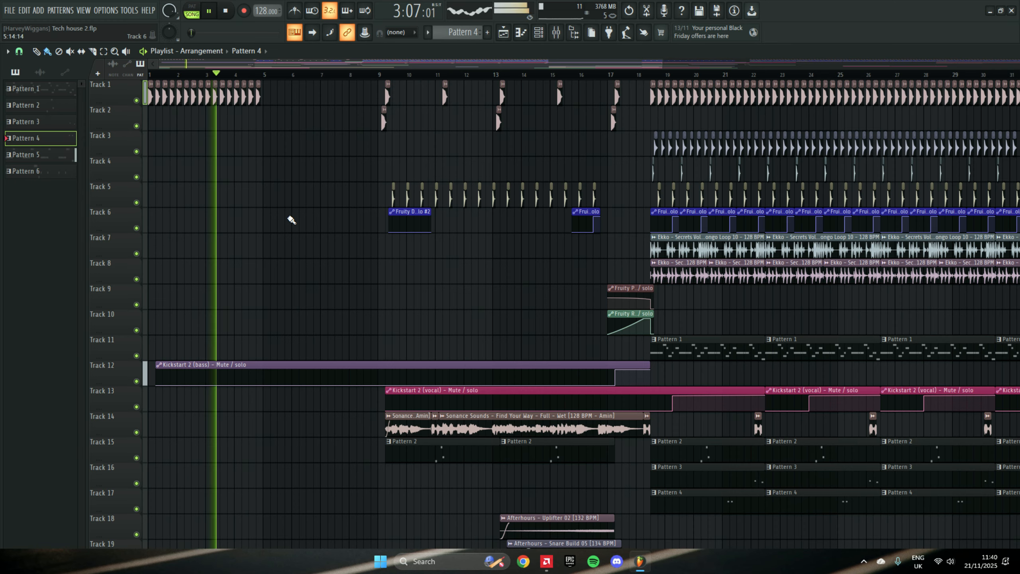
scroll(292, 220, "down", 1)
scroll(292, 220, "up", 1)
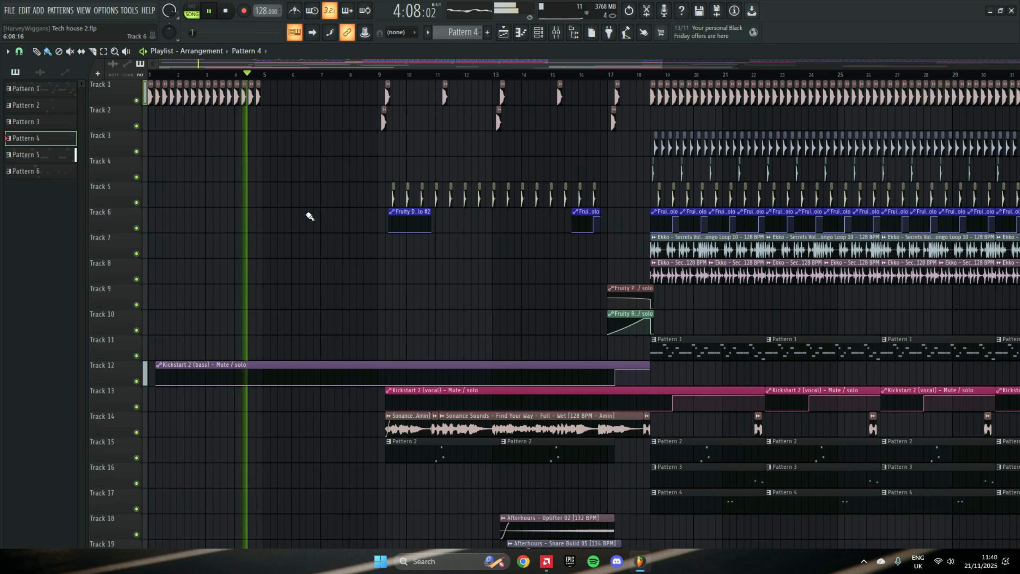
scroll(312, 217, "down", 9)
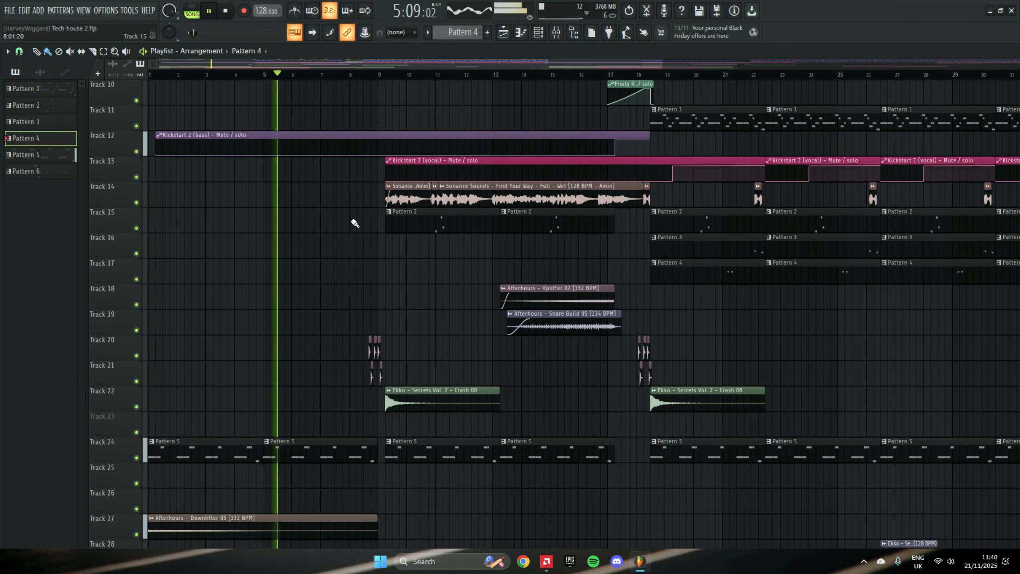
scroll(355, 223, "down", 2)
scroll(359, 223, "down", 3)
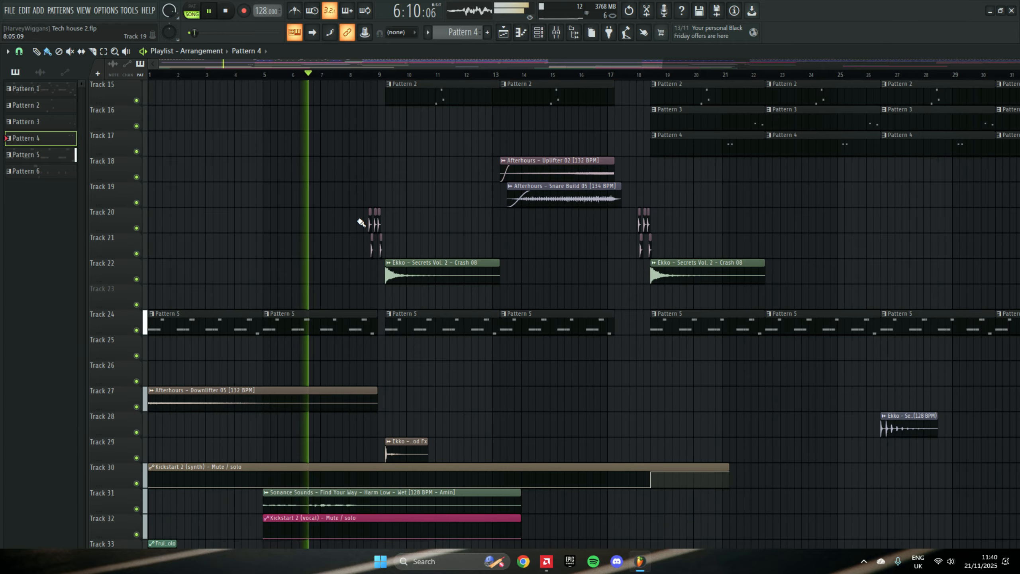
scroll(369, 233, "down", 2)
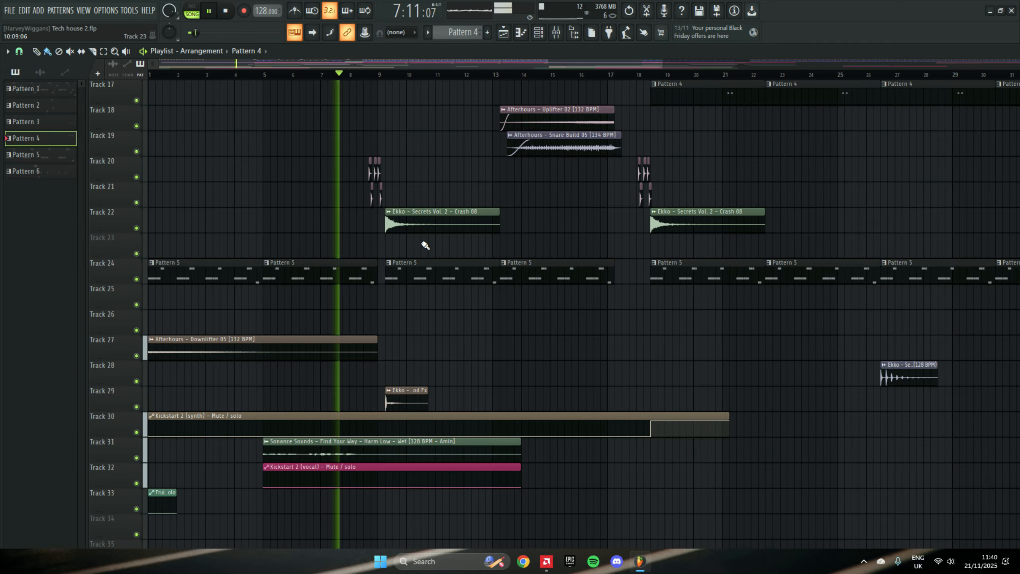
scroll(446, 244, "down", 4, "ctrl")
scroll(375, 237, "up", 4)
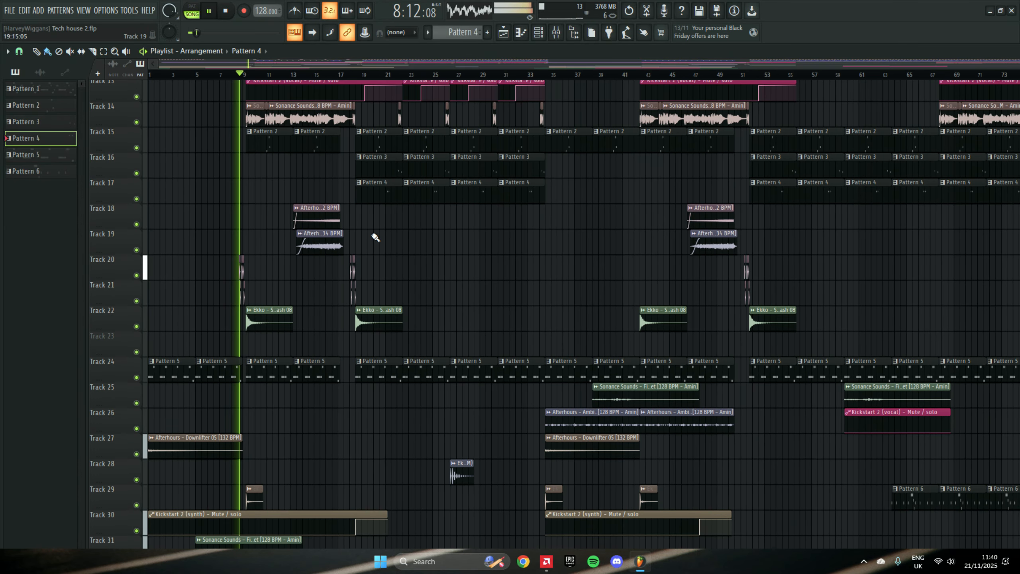
scroll(375, 237, "up", 2)
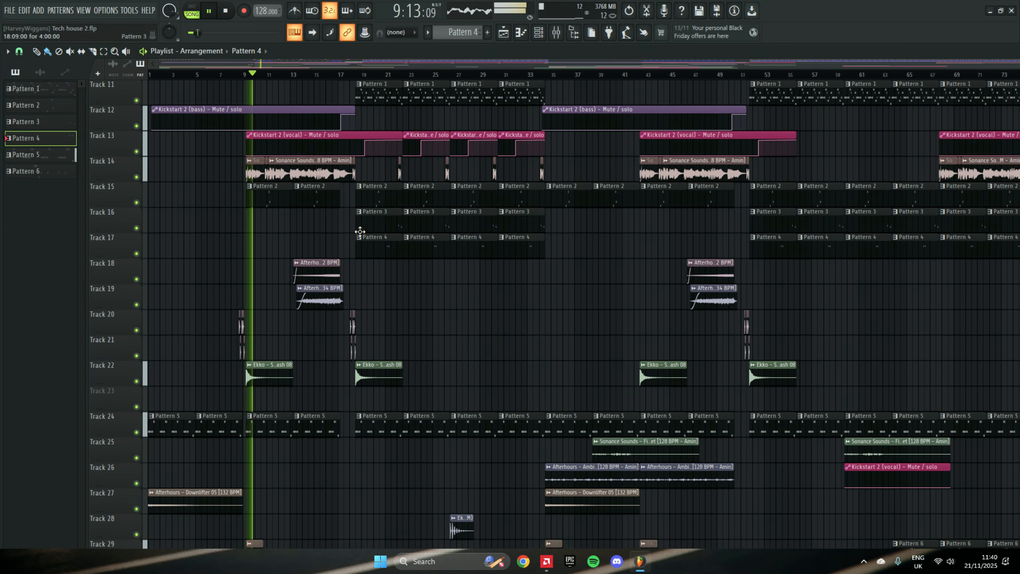
scroll(354, 233, "up", 10)
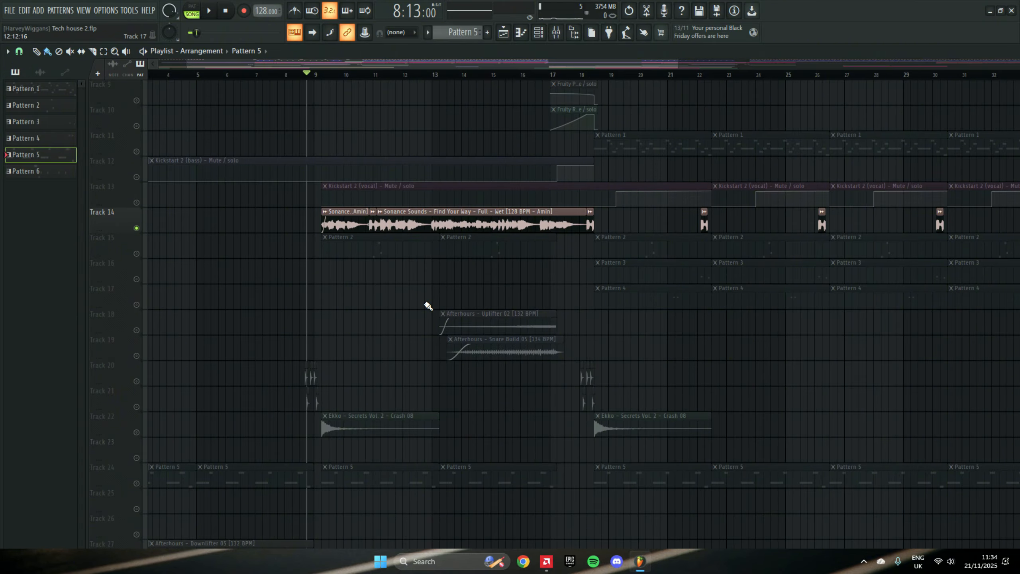
Audition the soloed Find Your Way - Full vocal on Track 14, place the playhead in bar 10, and inspect its short chops from bar 22 onward
key("space")
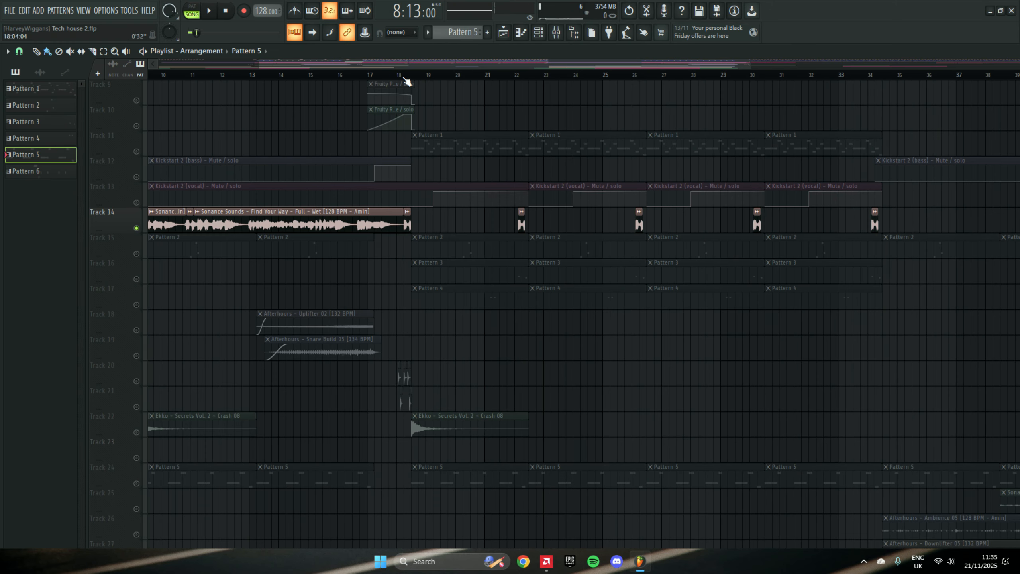
left_click_drag(404, 77, 175, 102)
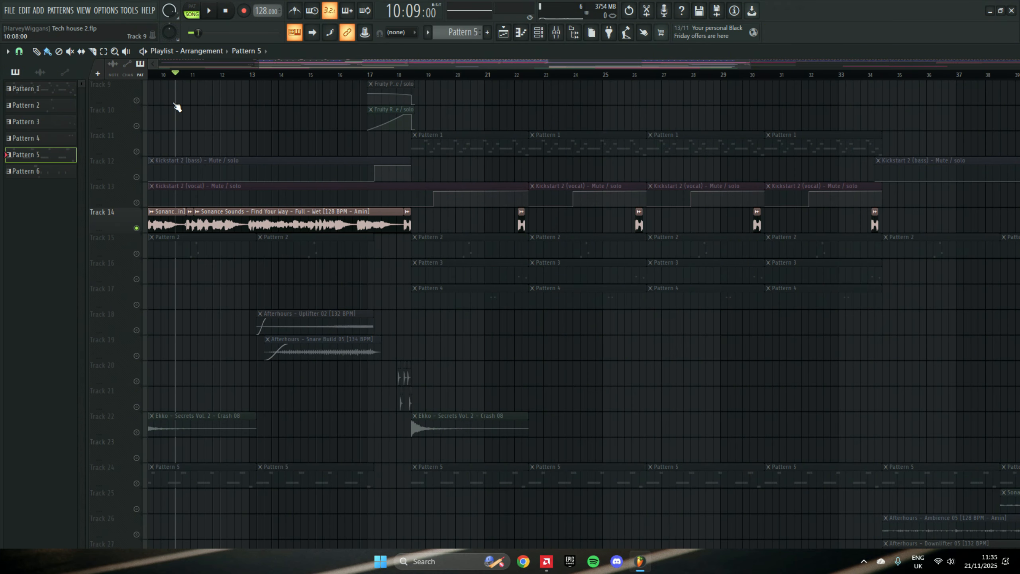
scroll(225, 193, "up", 7)
scroll(179, 193, "down", 2)
scroll(180, 195, "down", 2)
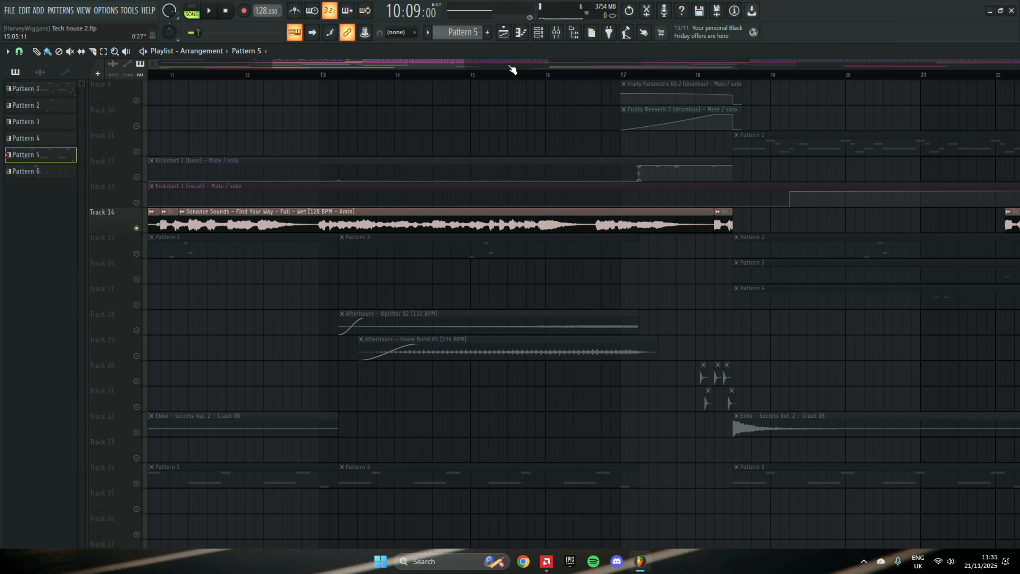
scroll(541, 98, "down", 5)
left_click_drag(419, 66, 496, 75)
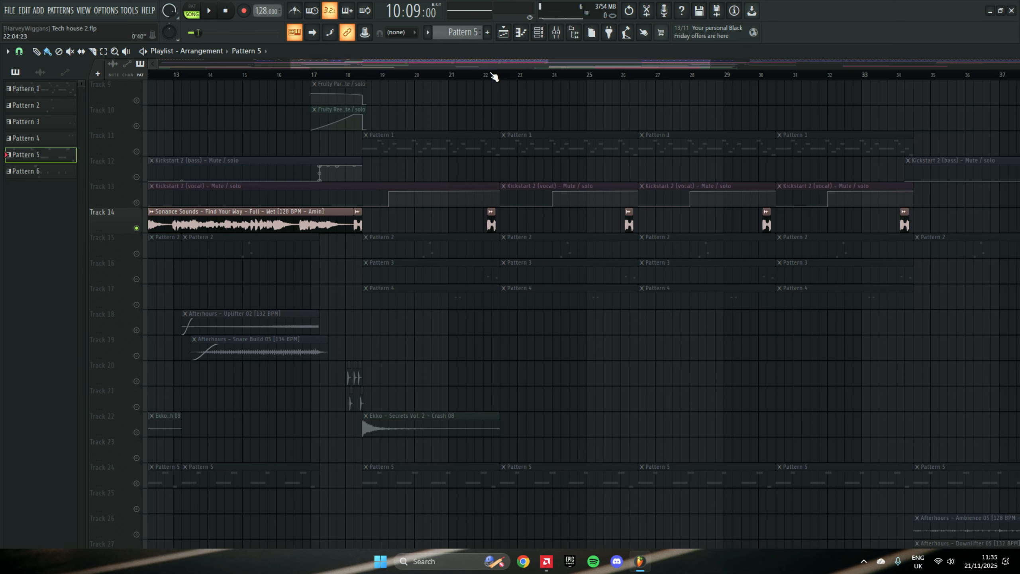
Audition the soloed Find Your Way - Full vocal chop on Track 14 from bar 22
left_click(488, 79)
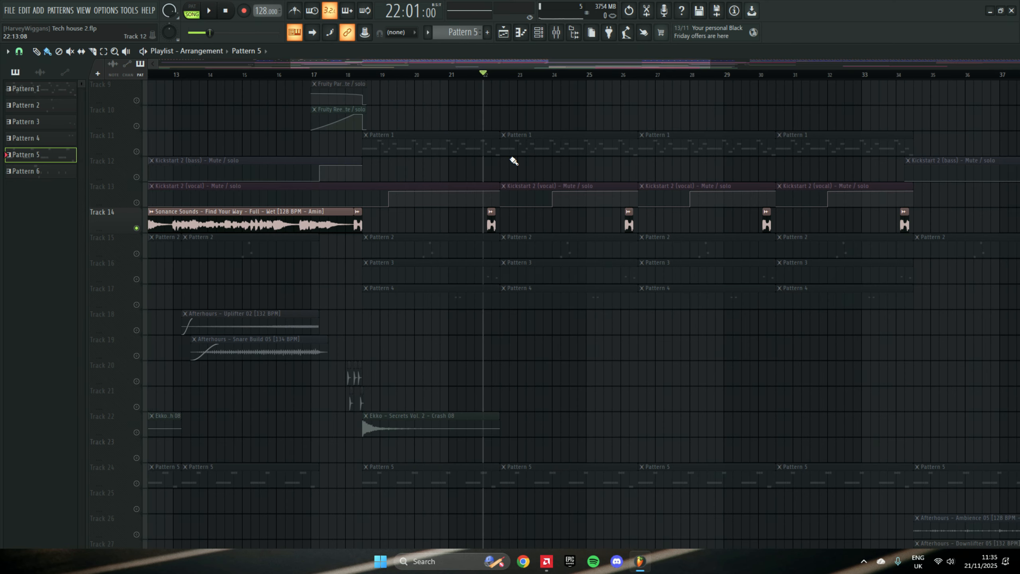
key("space")
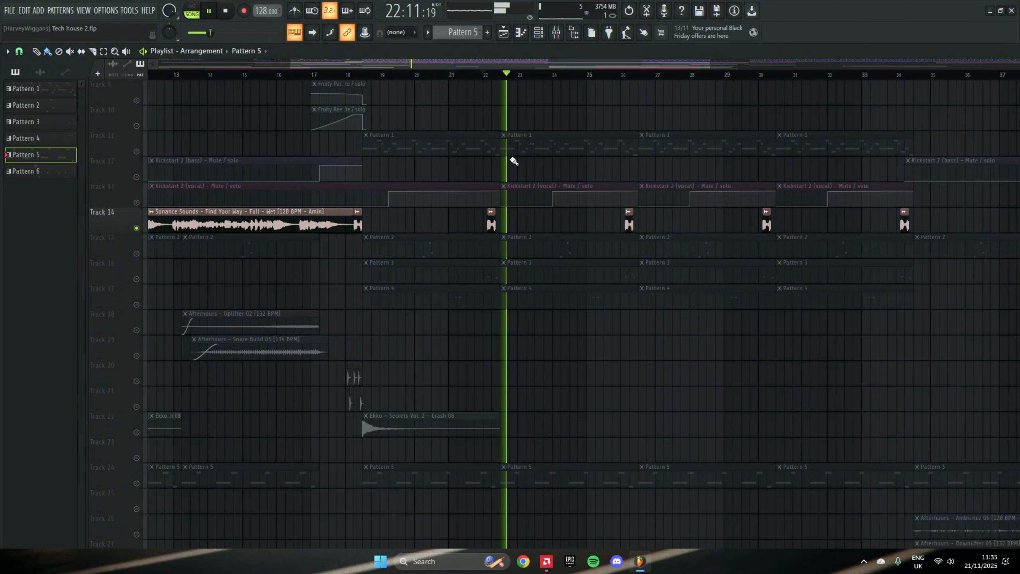
key("space")
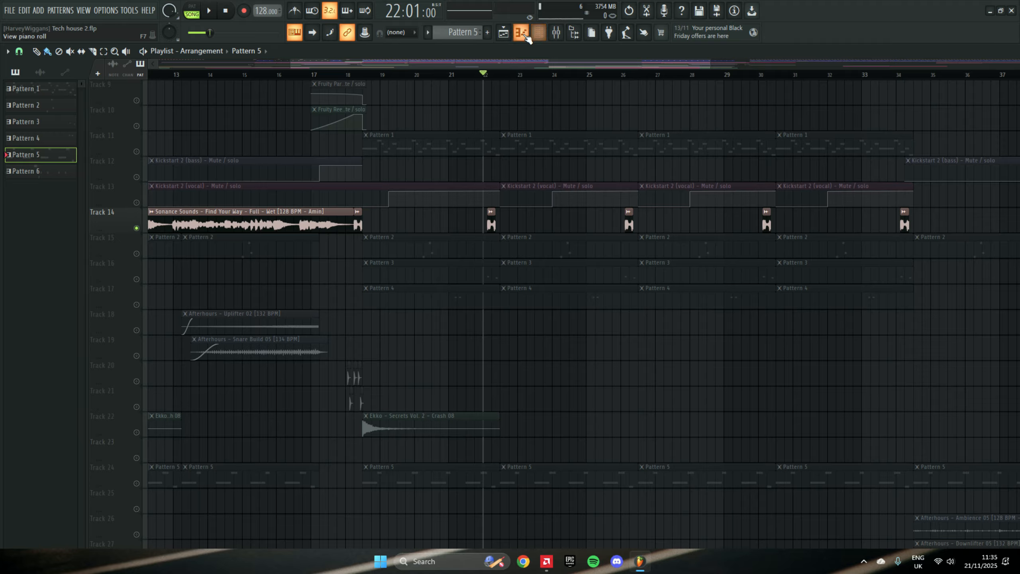
Inspect the vocal mixer channel's effects chain: Fruity Parametric EQ 2, Fruity Reeverb 2 and Fruity Delay 3
left_click(556, 33)
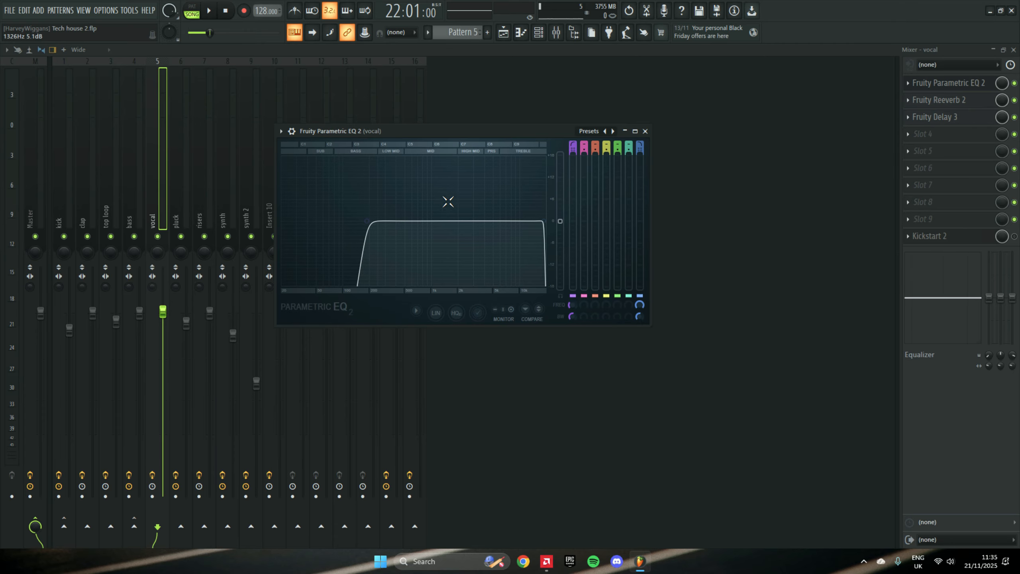
left_click(645, 131)
left_click(944, 106)
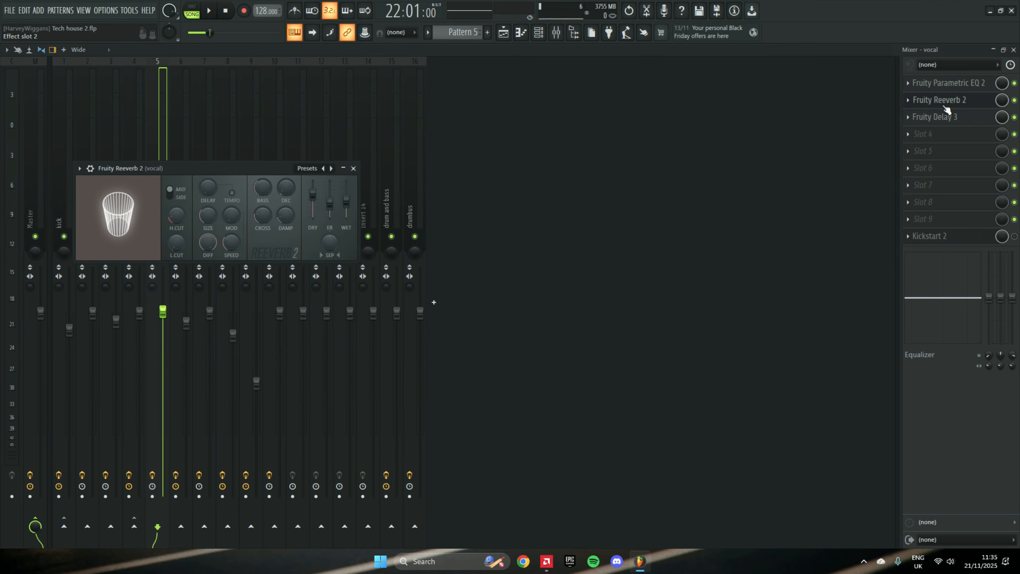
left_click_drag(234, 166, 510, 161)
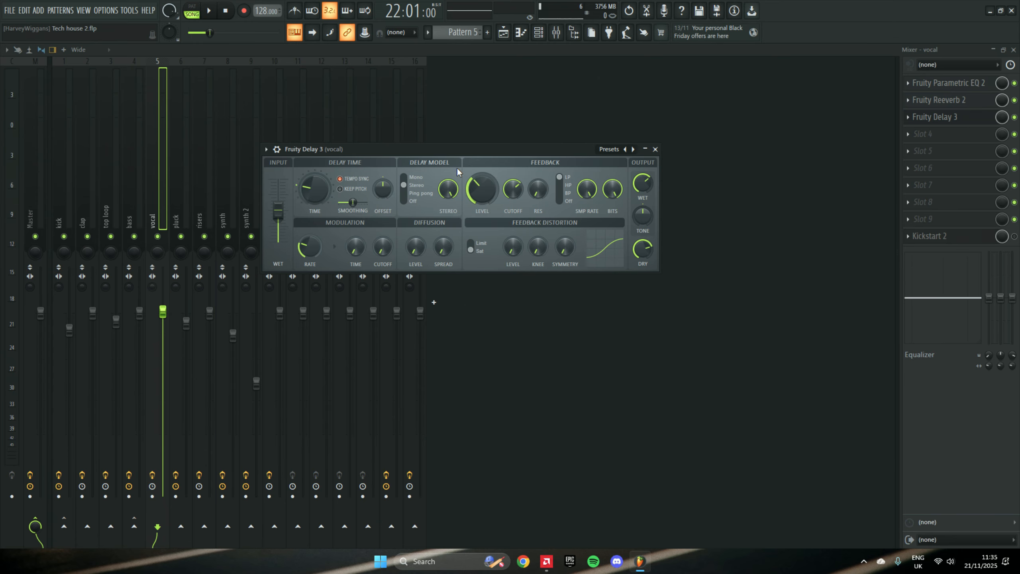